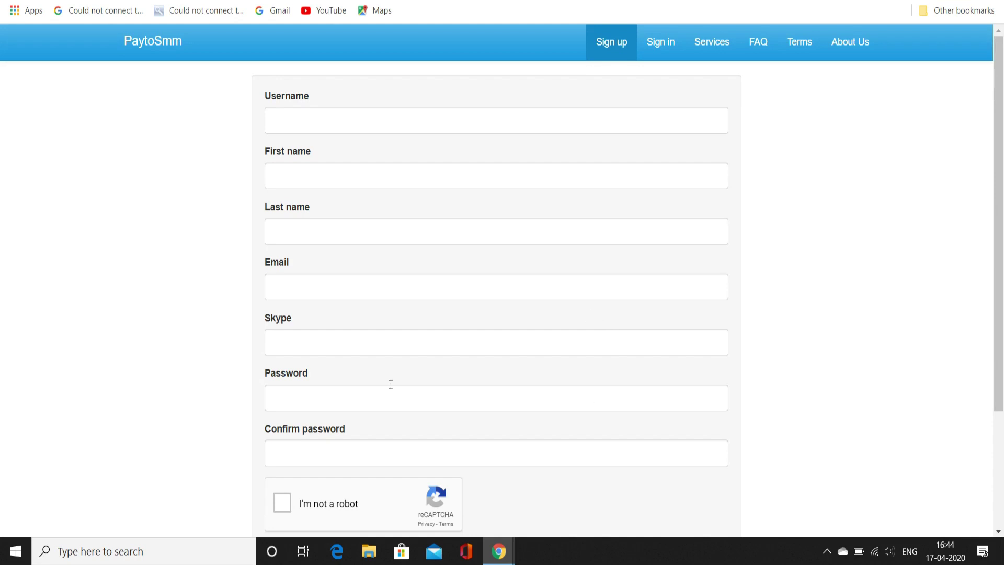
# Step: Enter a username in the sign-up form
pyautogui.scroll(-3, 390, 384)
pyautogui.scroll(3, 390, 386)
pyautogui.write('sa')
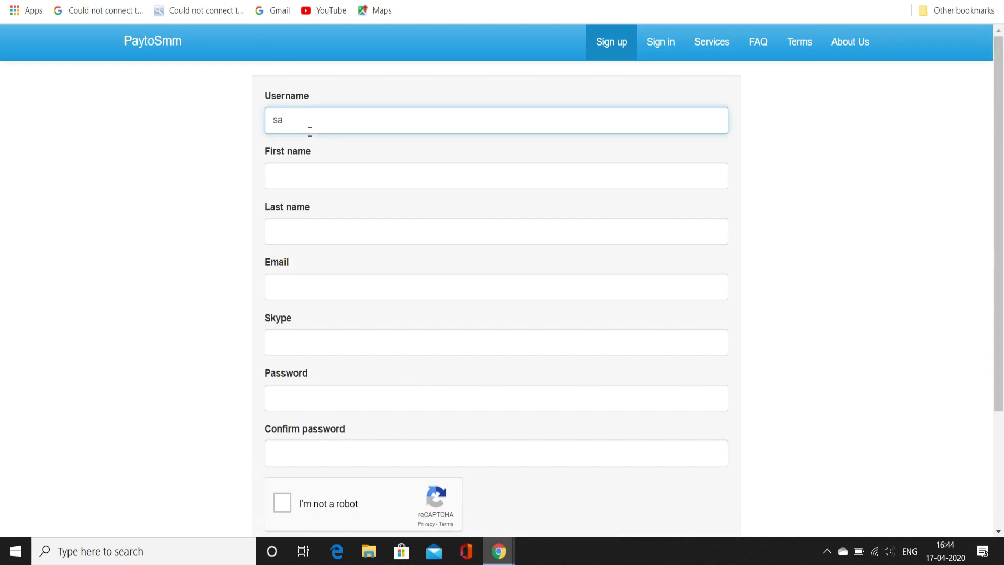
pyautogui.write('myhi')
pyautogui.scroll(-2, 309, 132)
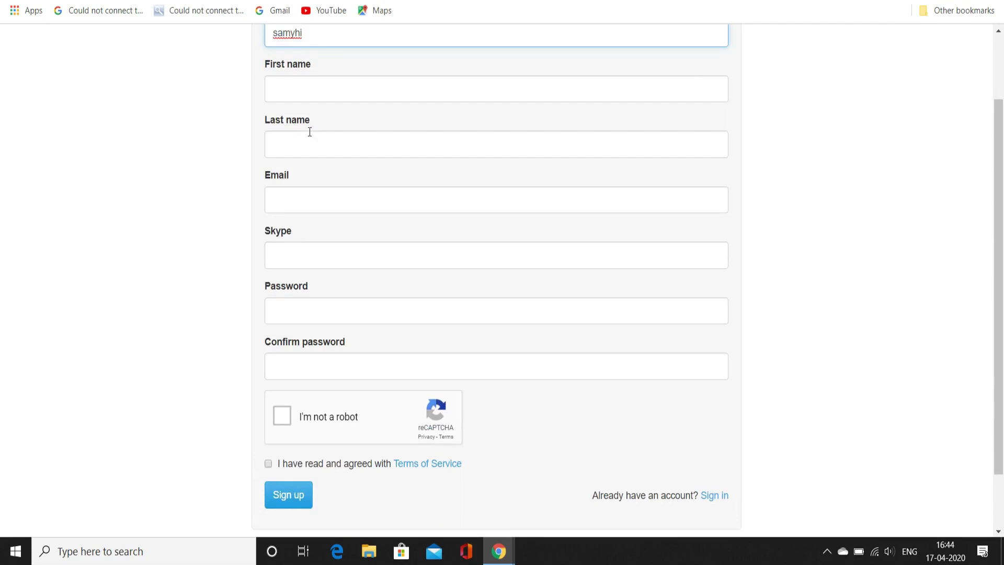
pyautogui.write('i')
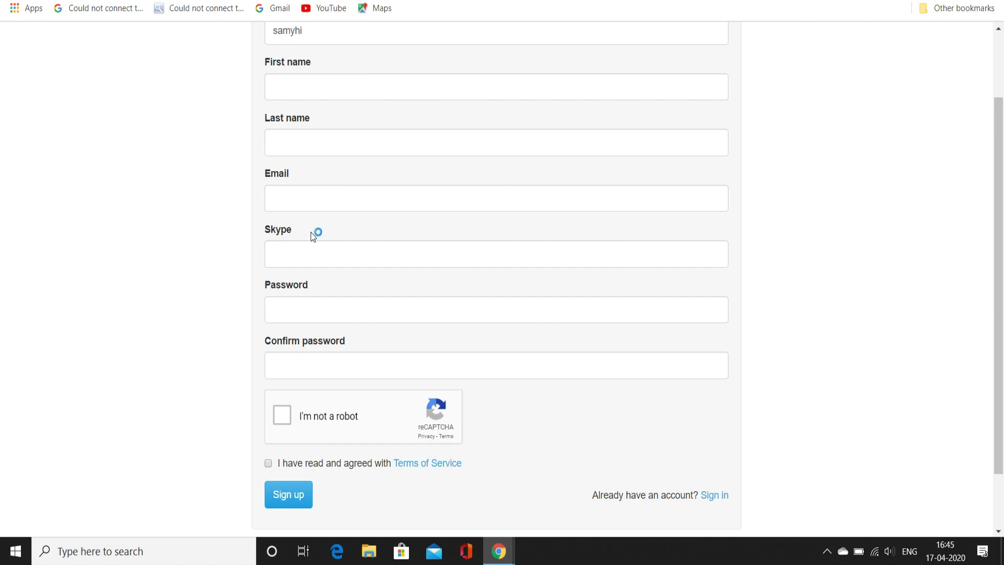
# Step: Tick the "I'm not a robot" check and the Terms of Service agreement on the sign-up form
pyautogui.click(322, 248)
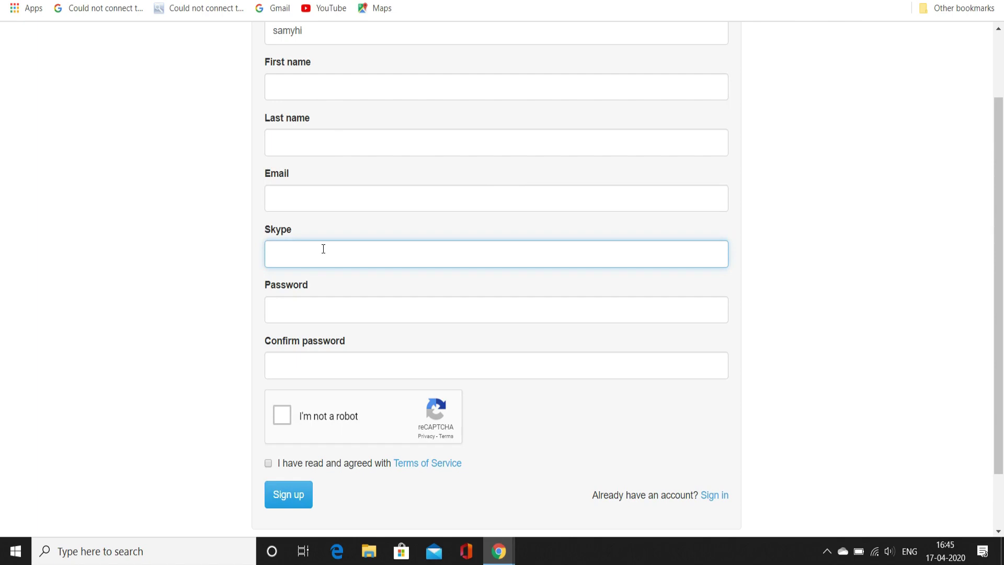
pyautogui.click(281, 415)
pyautogui.click(269, 463)
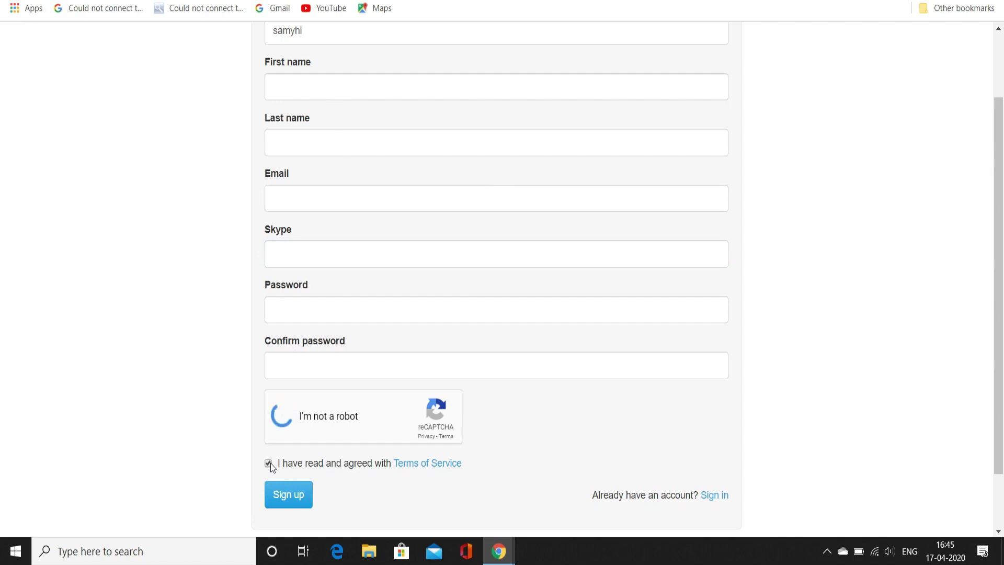
# Step: Switch to signing in with an existing account, fill in the account password and sign in
pyautogui.click(709, 495)
pyautogui.click(321, 173)
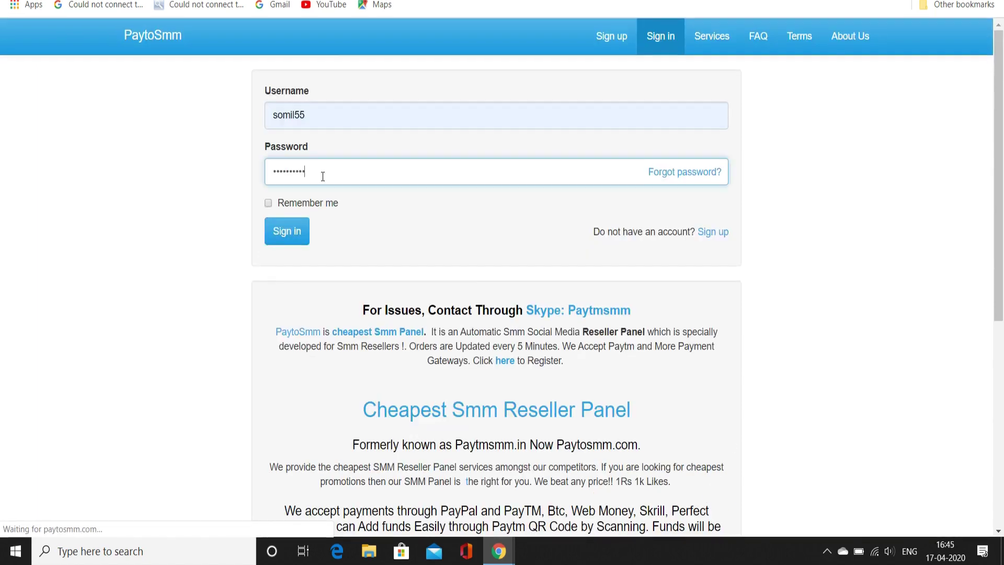
pyautogui.press('Return')
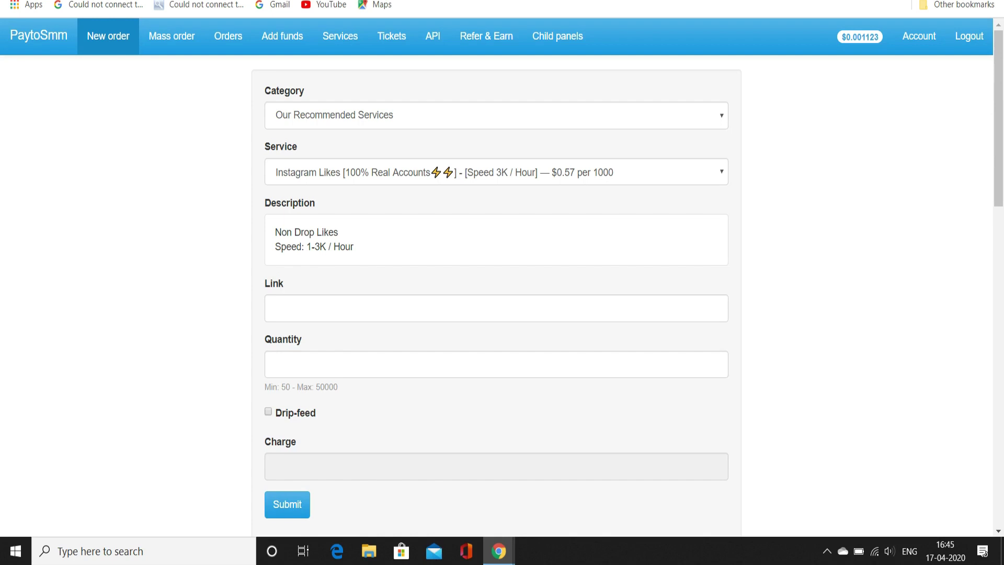
# Step: Open the technicalsamy Instagram profile in a separate page and look through its details and posts
pyautogui.hotkey('ctrl', 't')
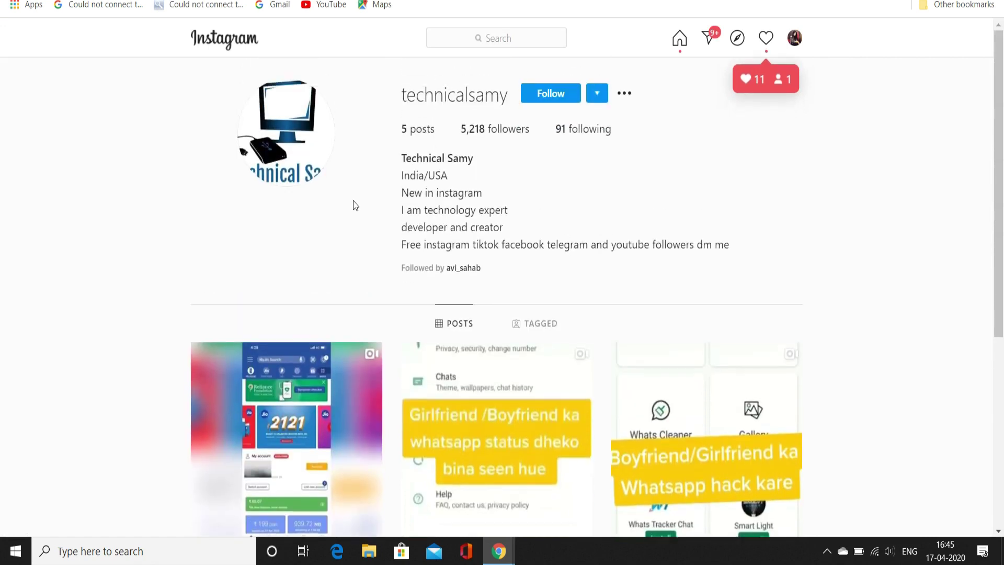
pyautogui.scroll(-3, 384, 251)
pyautogui.scroll(3, 432, 269)
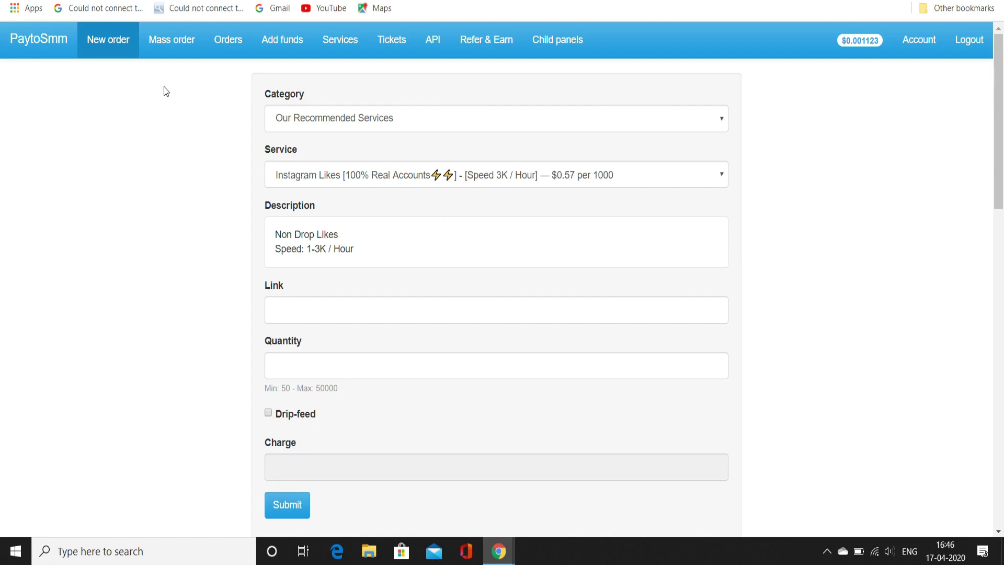
# Step: Set the new order's category to Instagram Likes (Country Targeted) and list its available services
pyautogui.moveTo(165, 87); pyautogui.dragTo(230, 40)
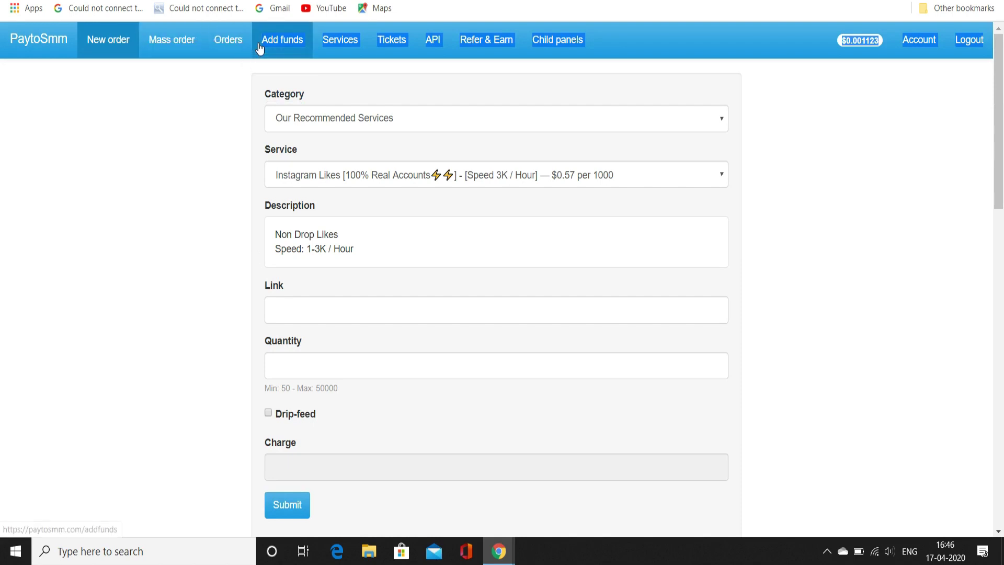
pyautogui.click(337, 121)
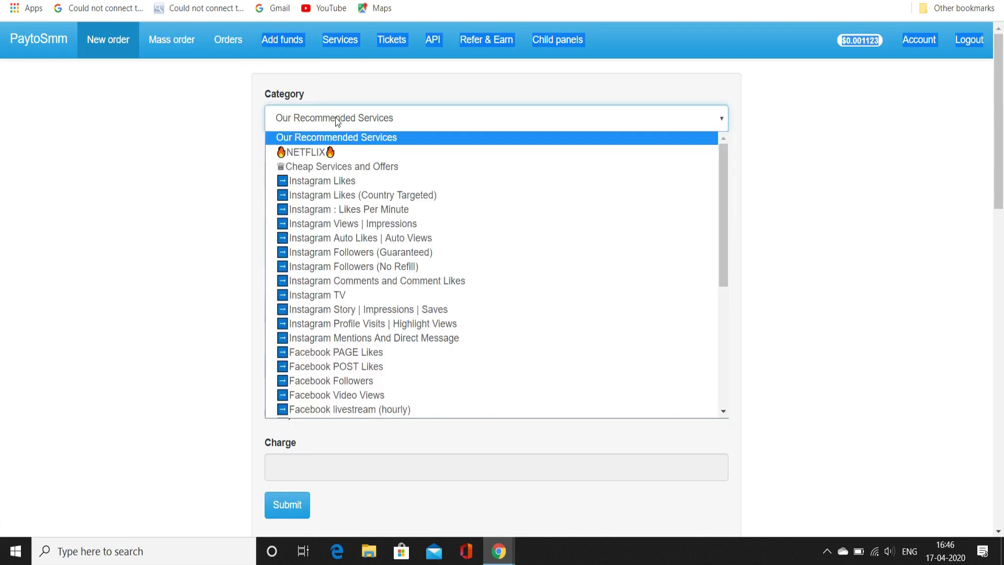
pyautogui.click(330, 196)
pyautogui.click(347, 177)
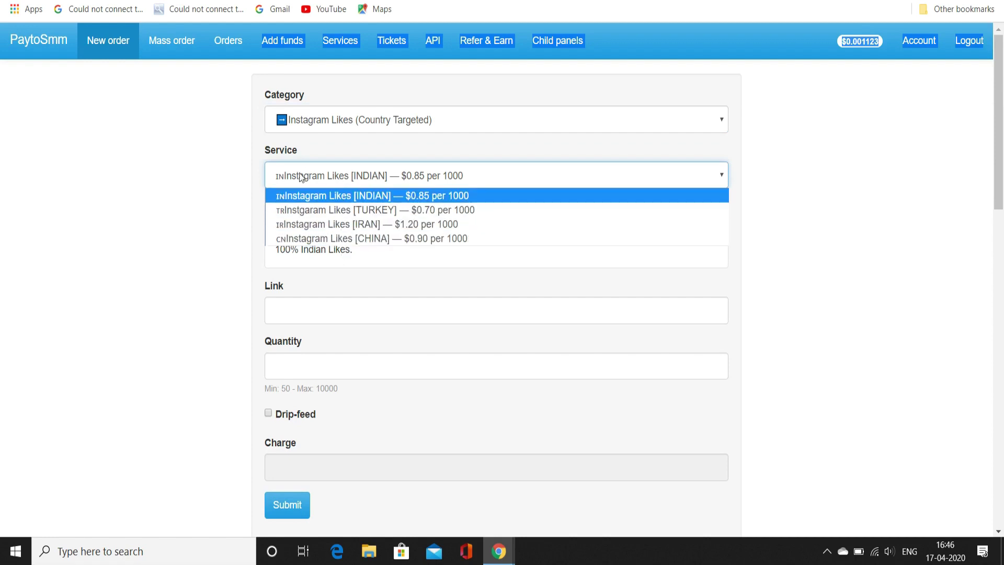
# Step: Change the order category to Youtube Views and list the view packages it offers
pyautogui.click(335, 124)
pyautogui.click(336, 124)
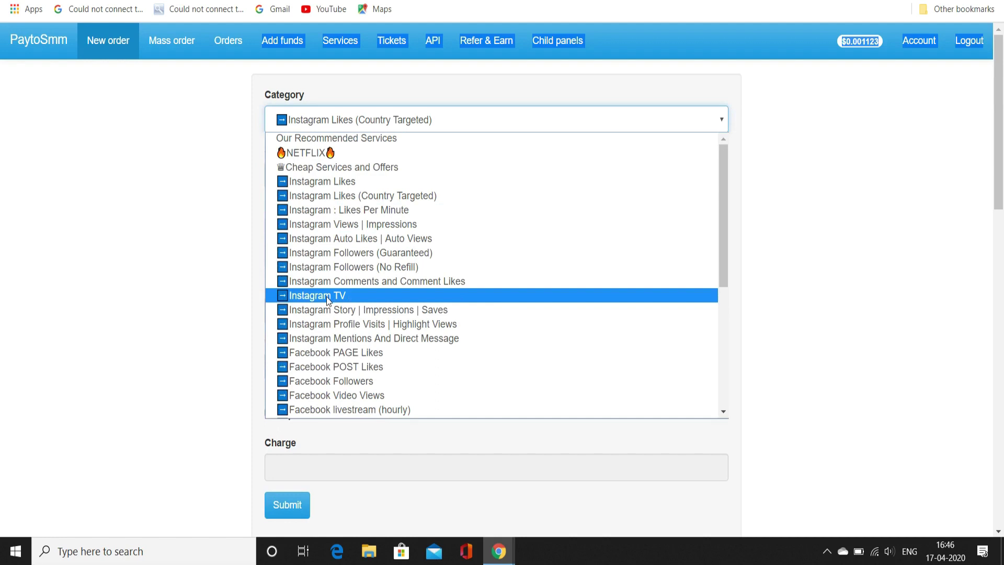
pyautogui.scroll(-1, 326, 297)
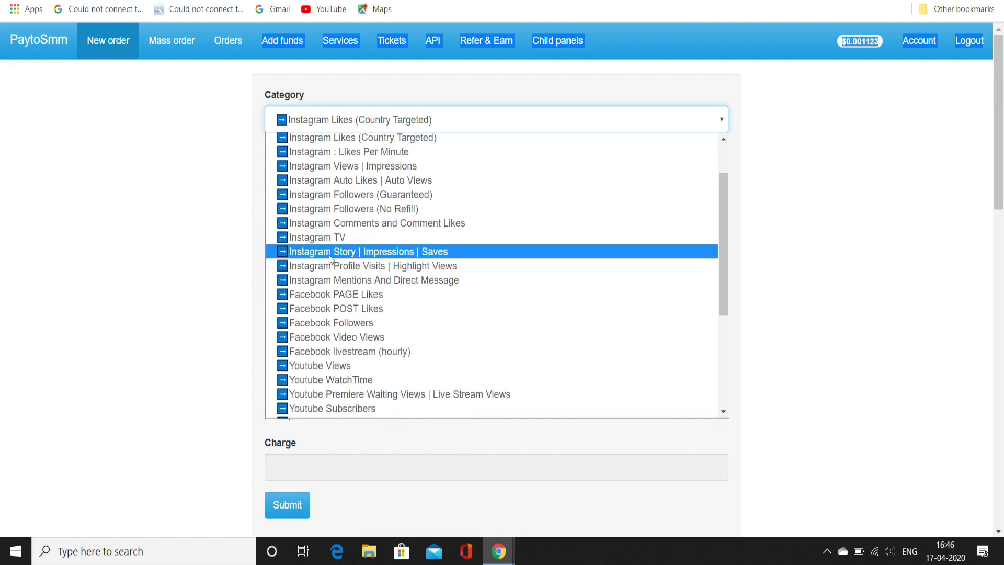
pyautogui.scroll(-1, 325, 296)
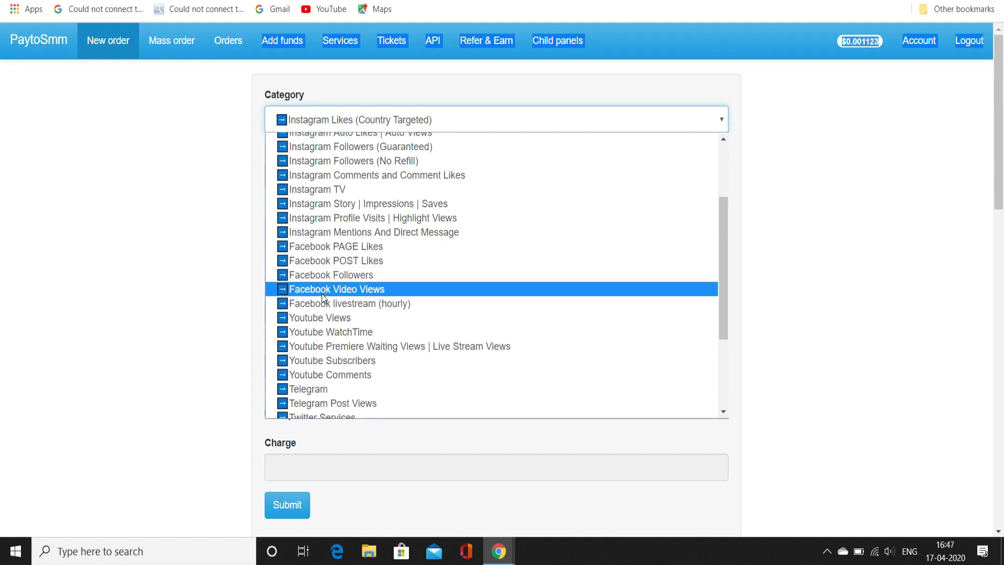
pyautogui.scroll(-1, 324, 298)
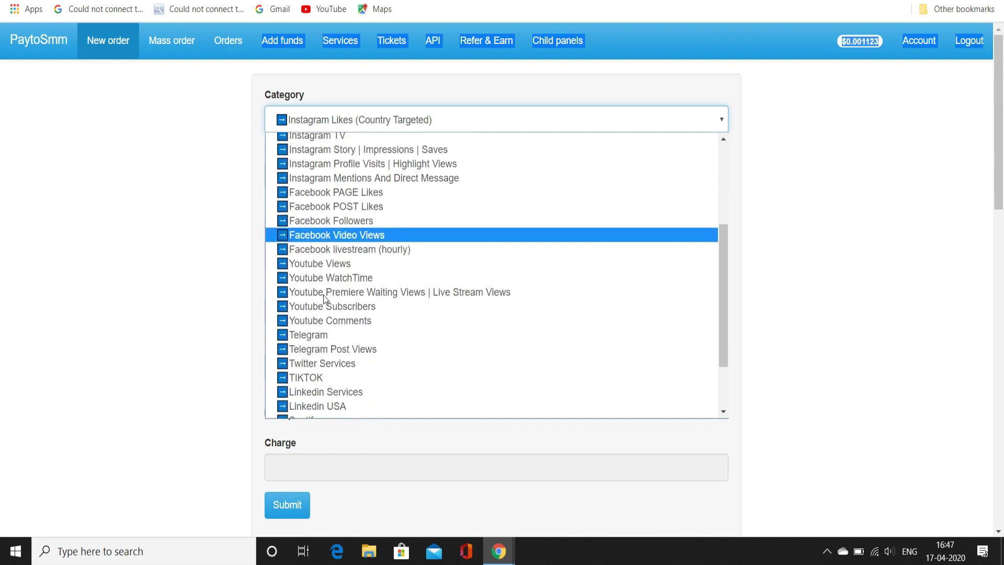
pyautogui.click(316, 264)
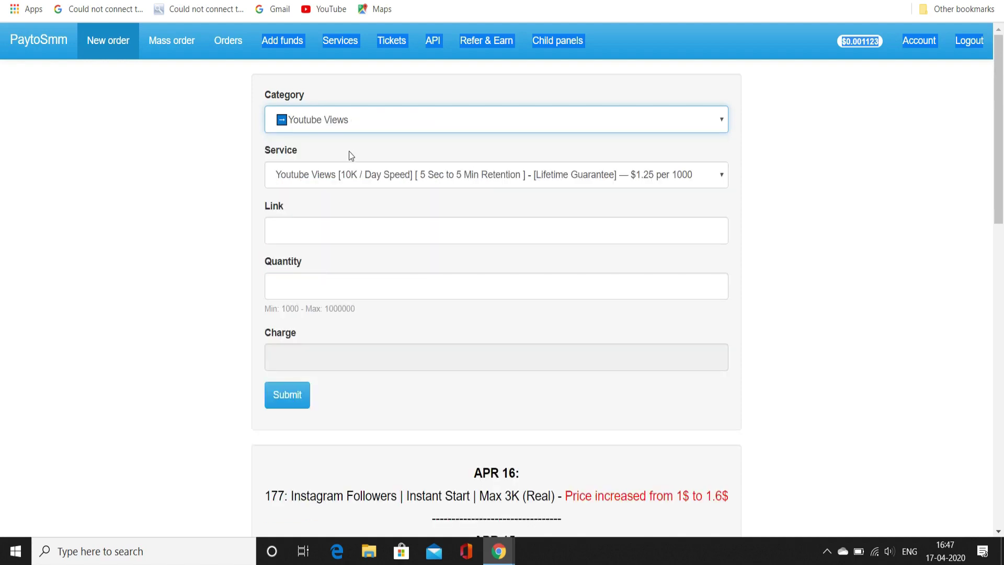
pyautogui.click(345, 178)
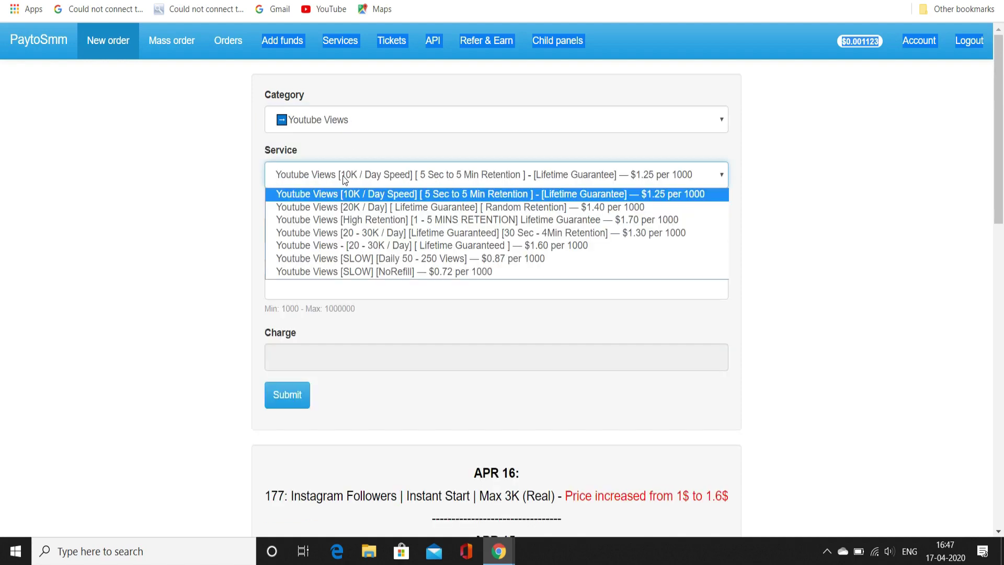
# Step: Change the category to Youtube WatchTime and choose the 4000 HOURS service with 30-day refill and Min 1 Hours+ Video
pyautogui.click(346, 115)
pyautogui.scroll(-1, 337, 259)
pyautogui.scroll(-1, 338, 264)
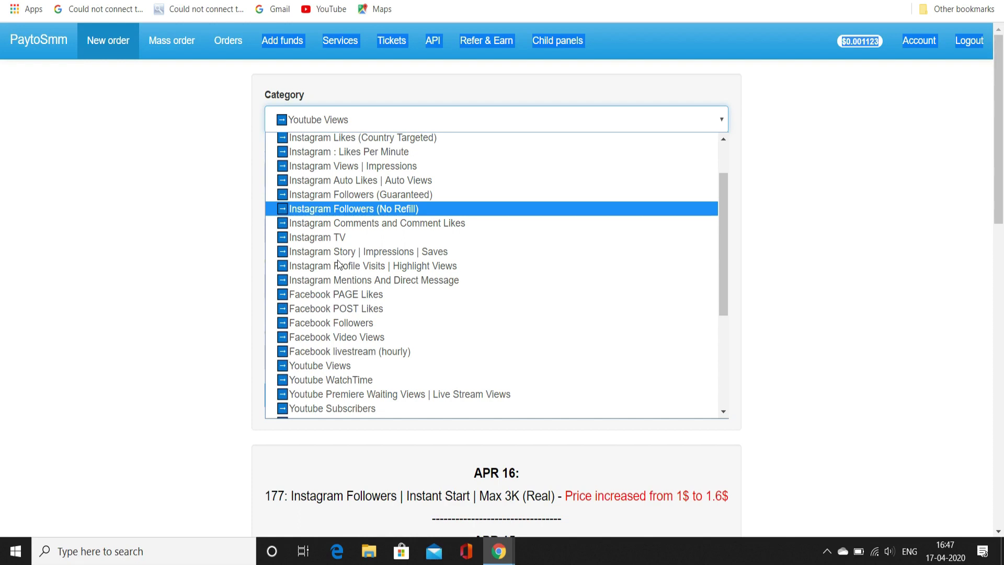
pyautogui.scroll(-1, 338, 264)
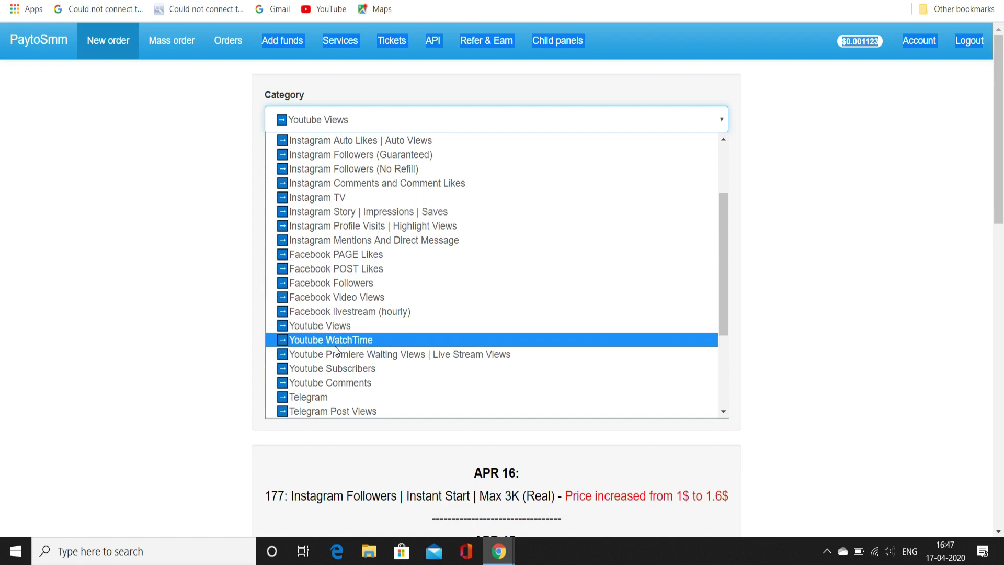
pyautogui.click(346, 340)
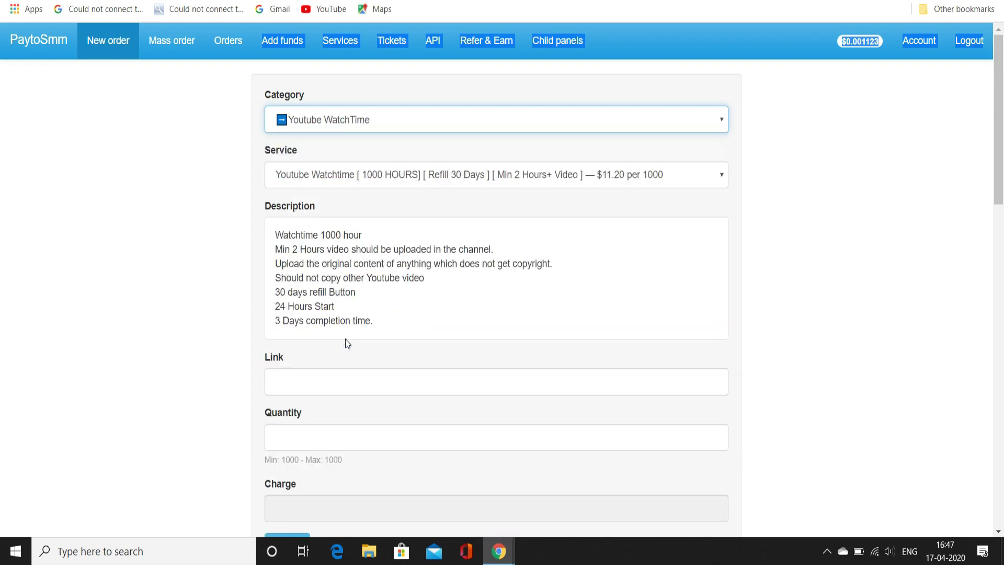
pyautogui.click(385, 184)
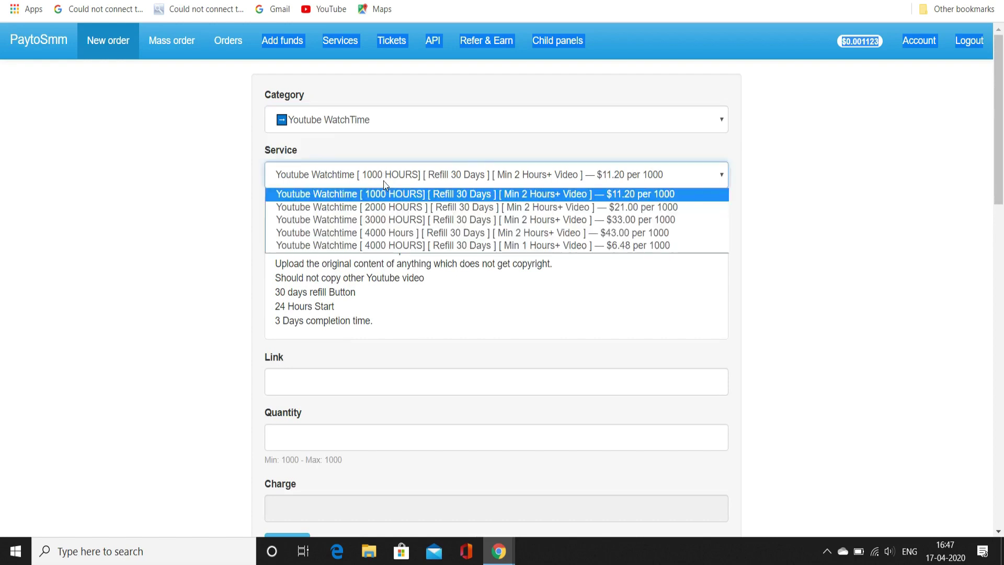
pyautogui.click(384, 246)
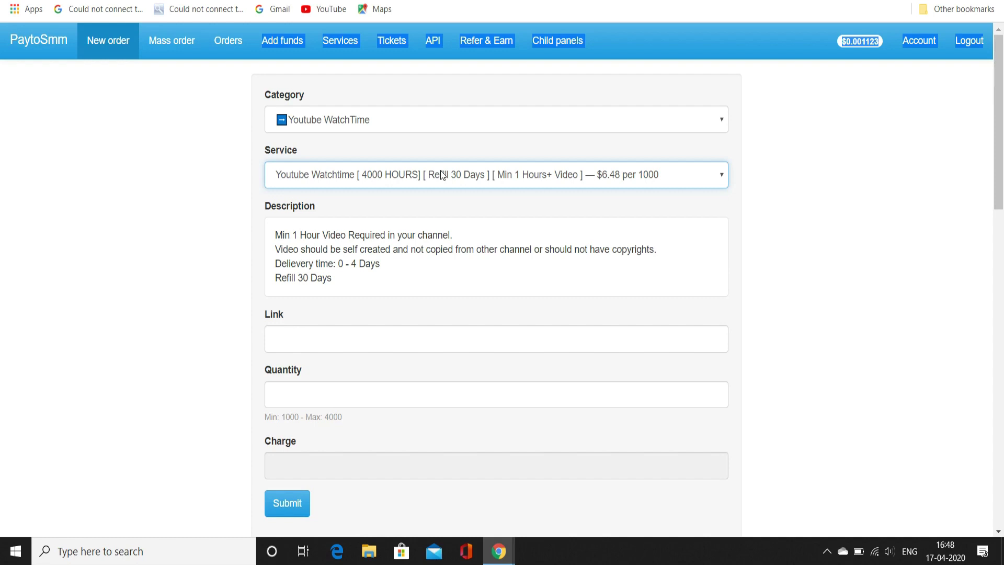
pyautogui.click(359, 178)
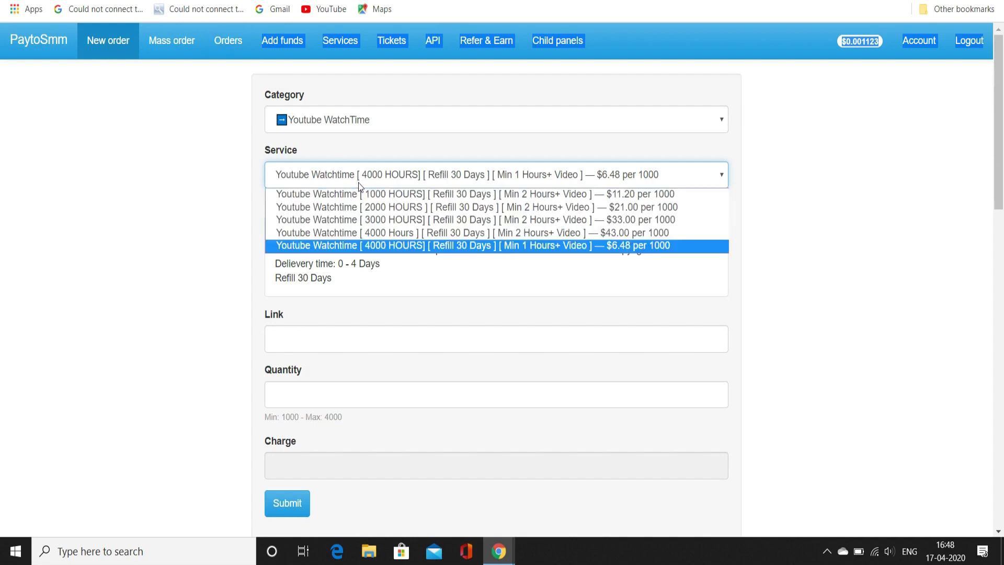
# Step: Change the category to Youtube Subscribers, review its services and choose the [5K / Day] [Refill Button 30] [Max 40K] option
pyautogui.click(348, 121)
pyautogui.scroll(1, 380, 285)
pyautogui.scroll(-2, 380, 286)
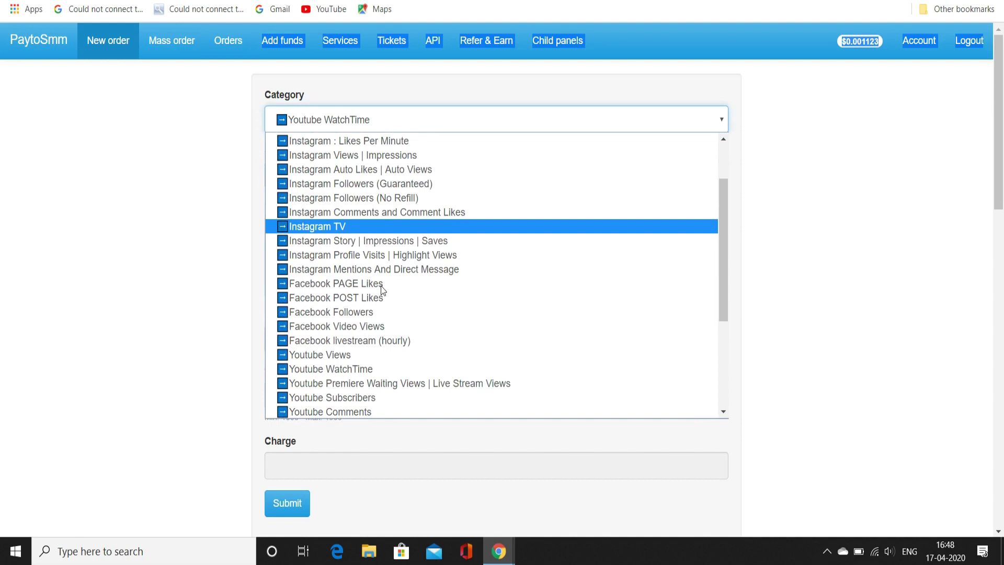
pyautogui.scroll(-2, 381, 285)
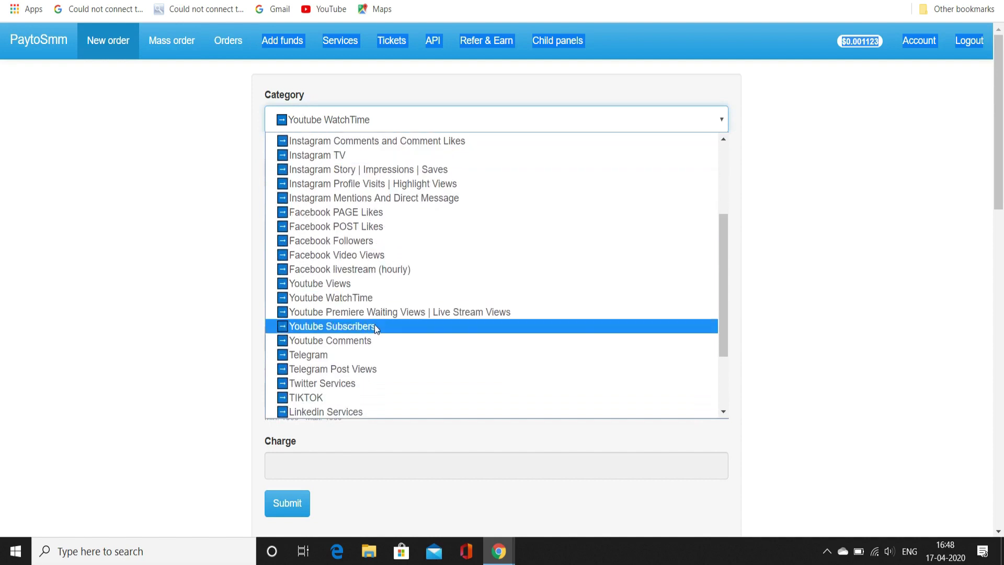
pyautogui.click(374, 325)
pyautogui.moveTo(381, 328); pyautogui.dragTo(439, 174)
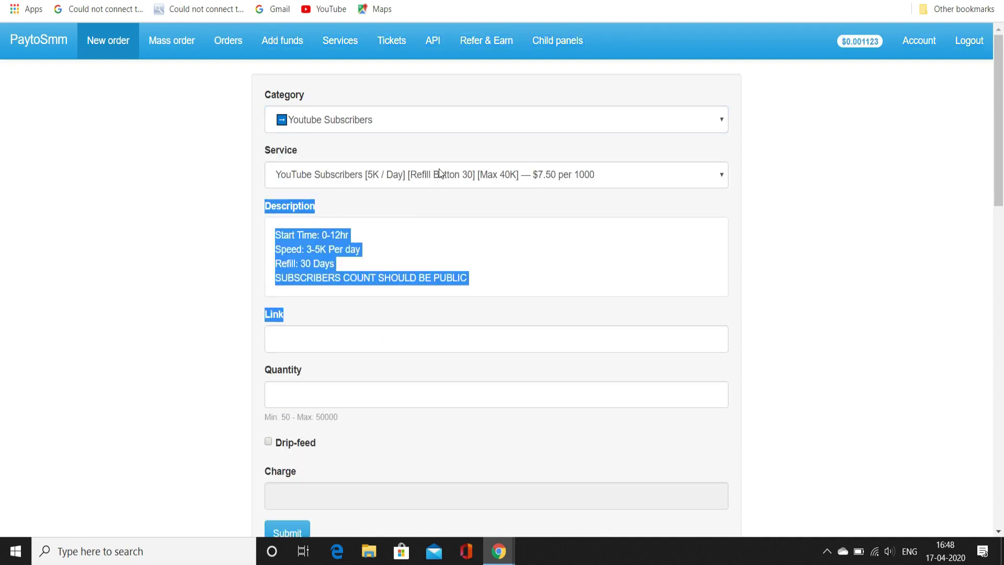
pyautogui.click(439, 174)
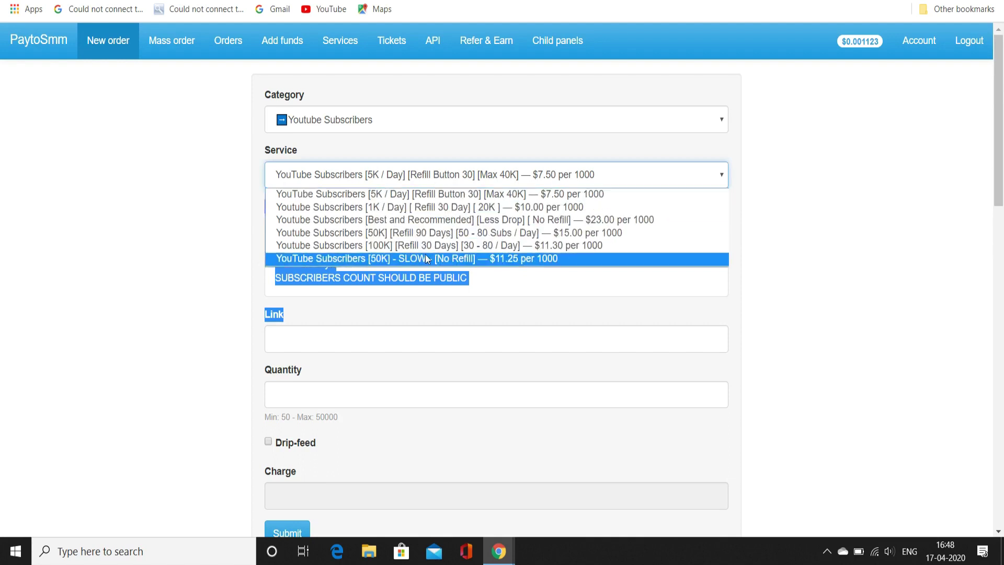
pyautogui.click(434, 189)
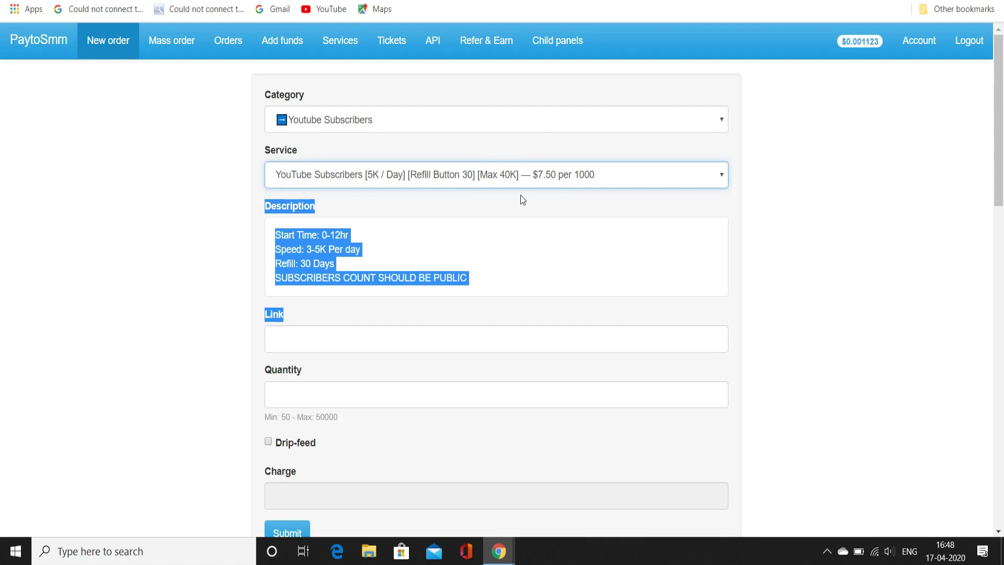
# Step: Change the order category to Telegram and list its channel and group member services
pyautogui.click(511, 118)
pyautogui.scroll(-4, 499, 238)
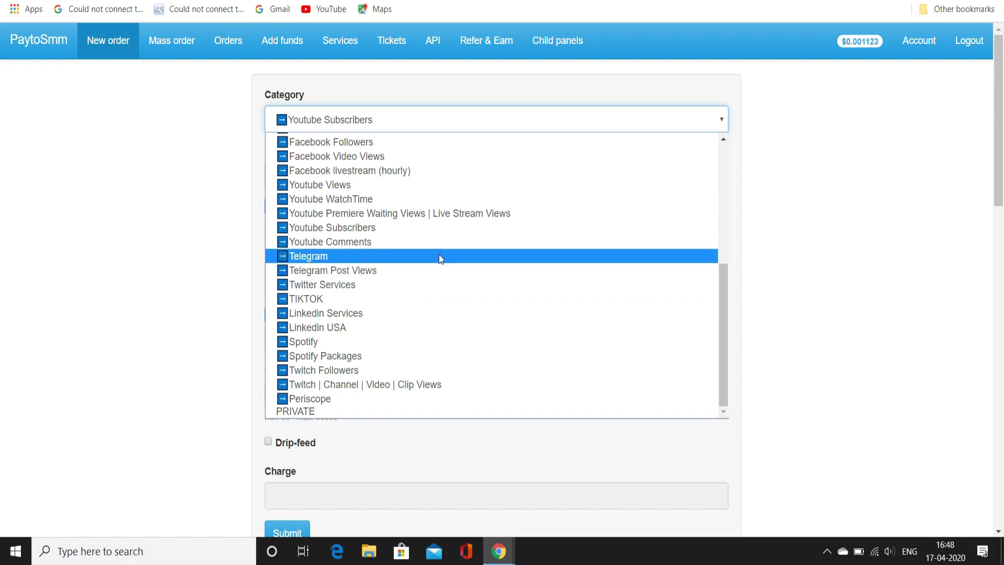
pyautogui.tripleClick(439, 256)
pyautogui.click(468, 184)
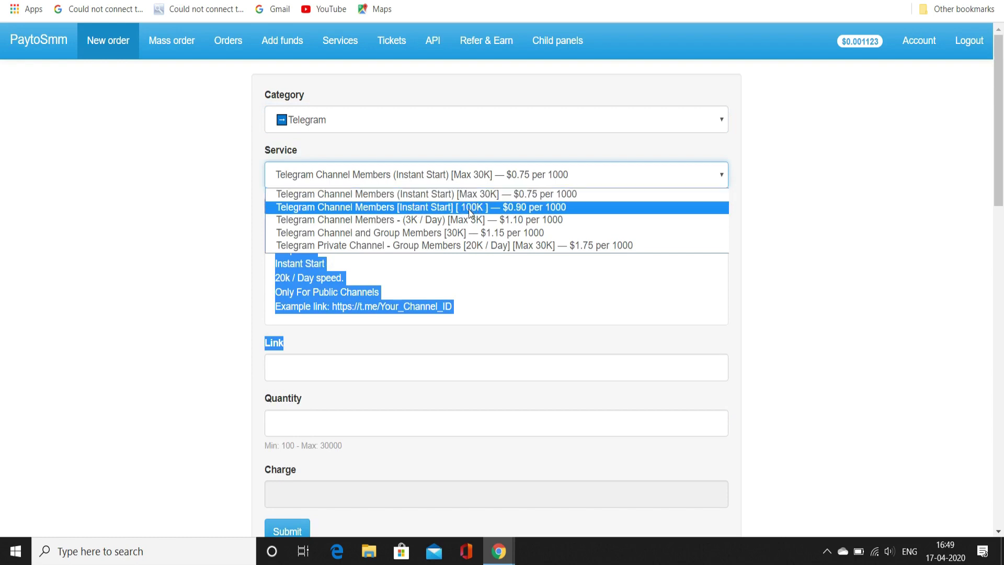
# Step: Change the order category to TIKTOK and list its views, likes and followers services
pyautogui.click(491, 127)
pyautogui.click(491, 126)
pyautogui.scroll(-3, 506, 211)
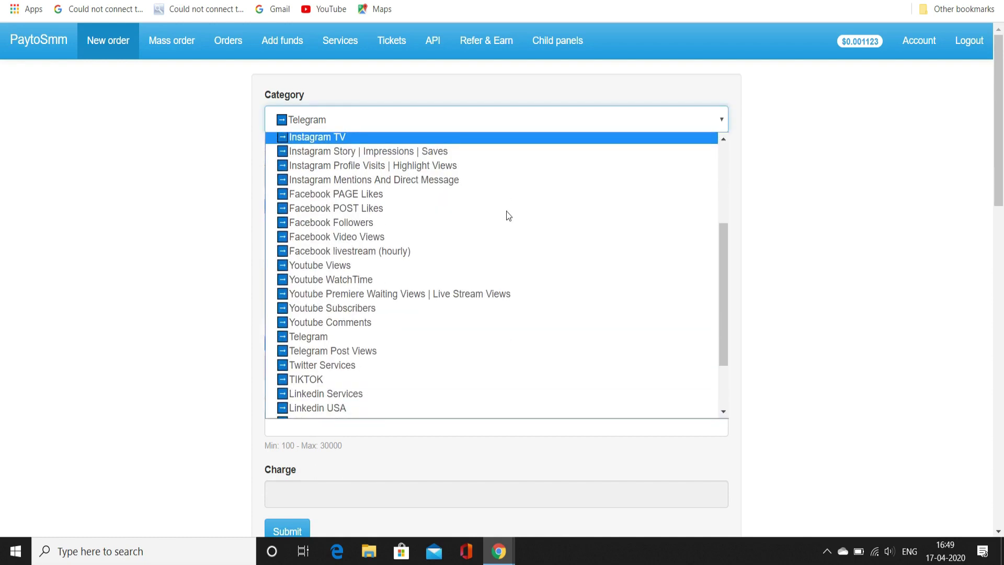
pyautogui.scroll(-1, 507, 214)
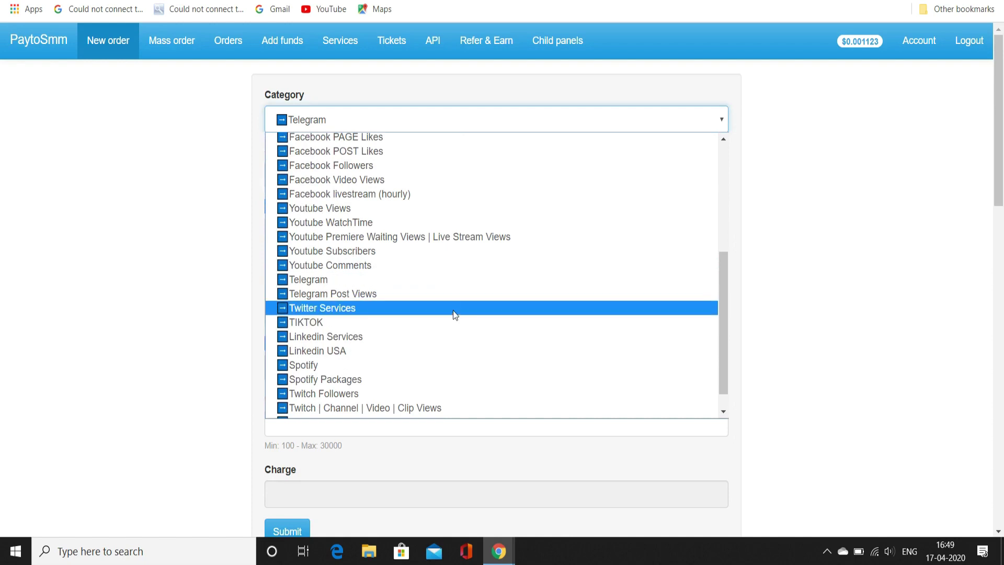
pyautogui.click(455, 317)
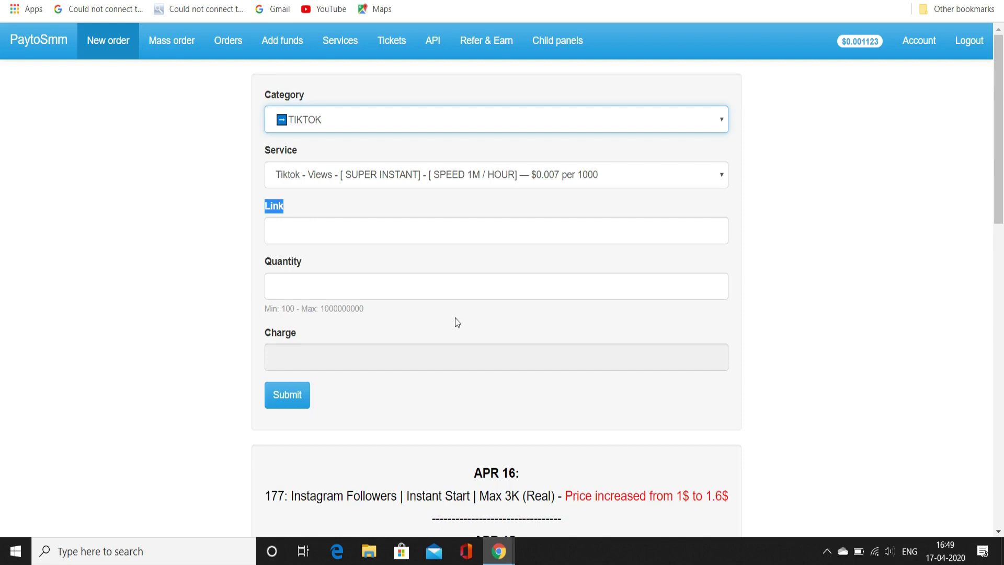
pyautogui.click(491, 184)
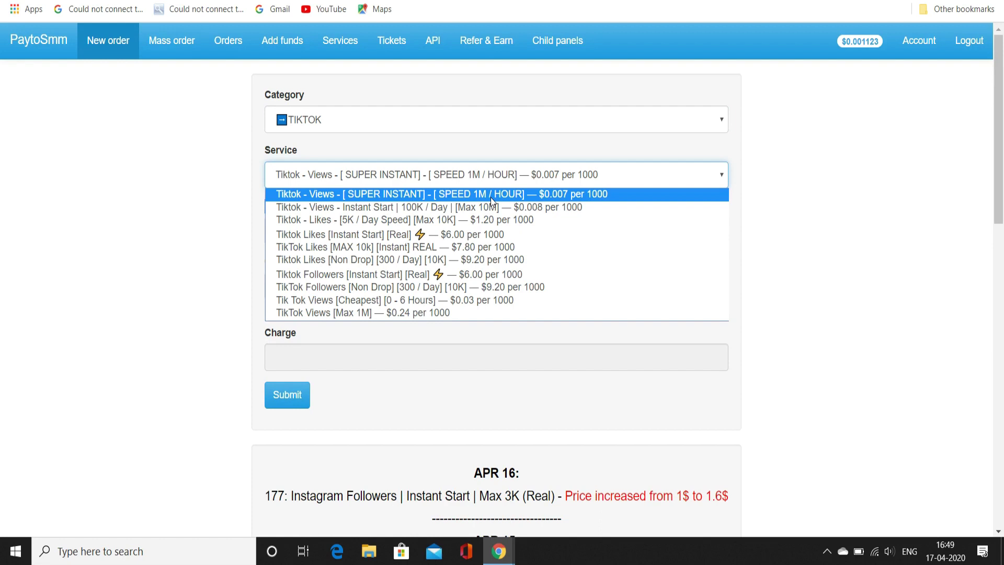
# Step: Choose the Tiktok Views [SUPER INSTANT] [SPEED 1M / HOUR] service and enter a quantity of 10000 to calculate its charge
pyautogui.doubleClick(491, 198)
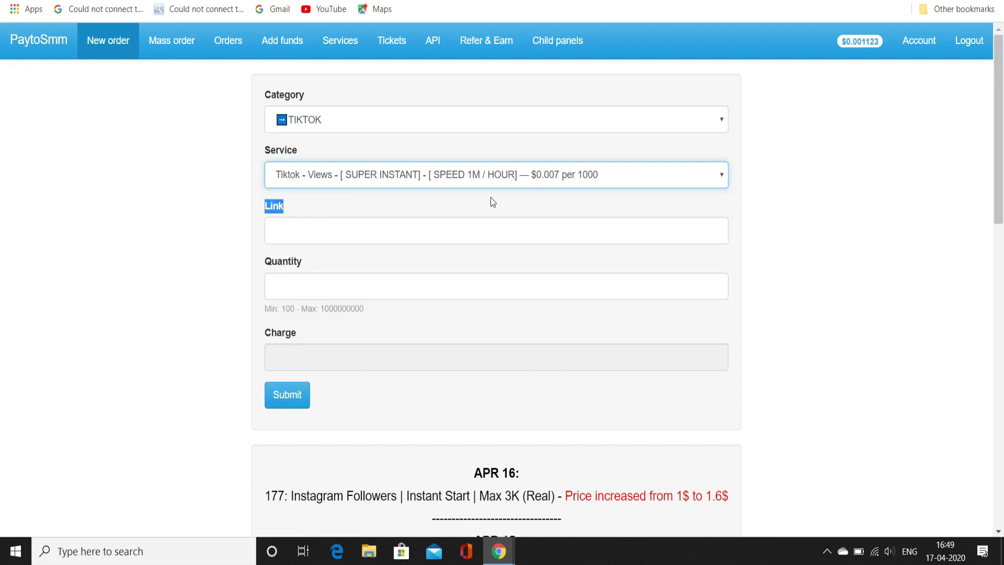
pyautogui.click(350, 288)
pyautogui.write('10000')
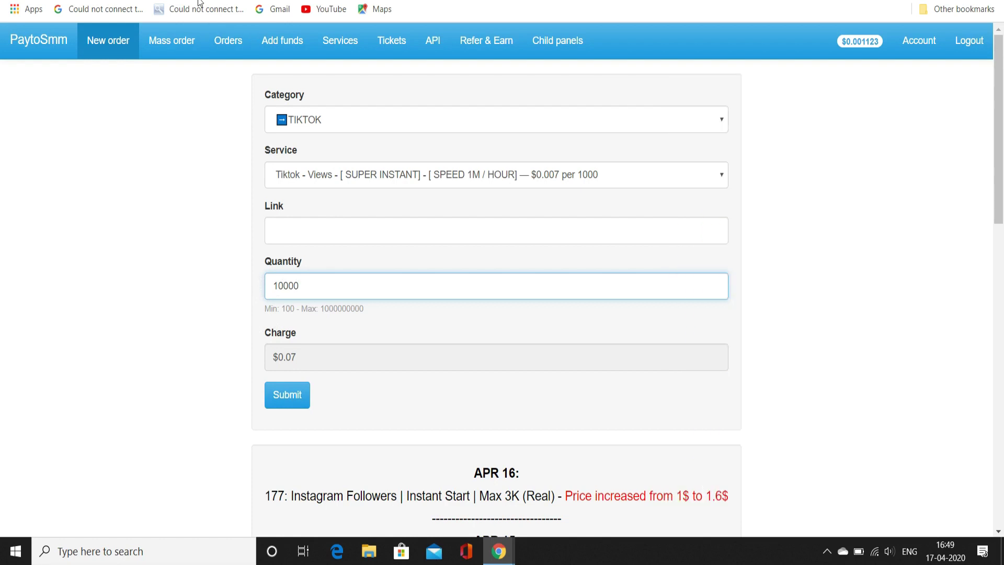
# Step: Change the category to Instagram Followers (No Refill) and choose the [BEST] [No Refill] [Max 5K] service
pyautogui.click(321, 128)
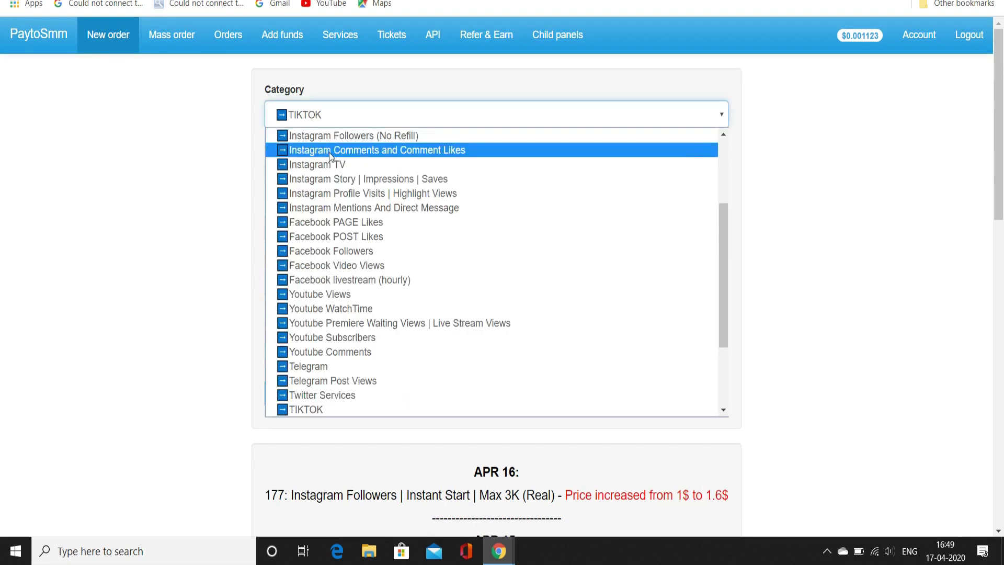
pyautogui.scroll(1, 325, 152)
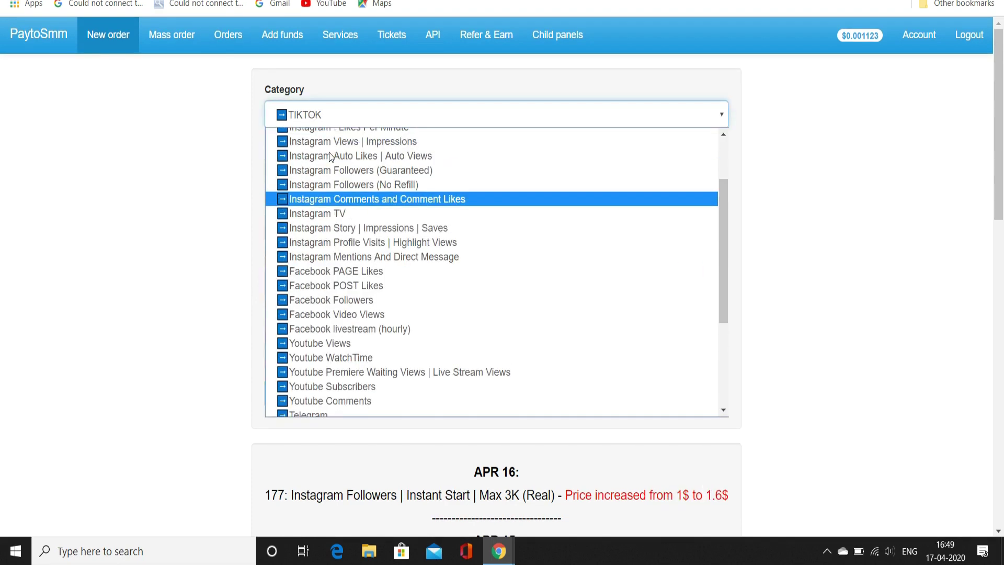
pyautogui.click(331, 185)
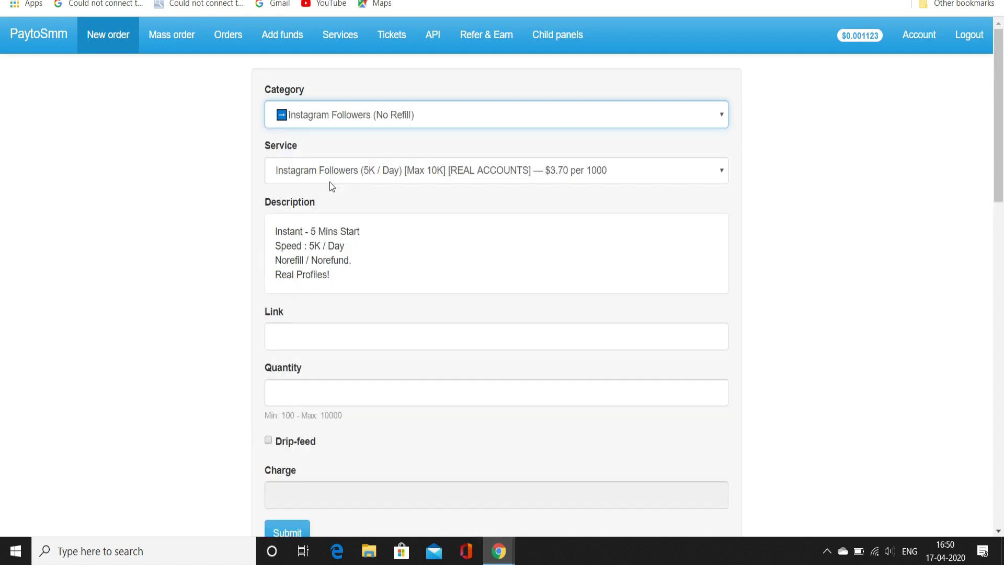
pyautogui.click(344, 173)
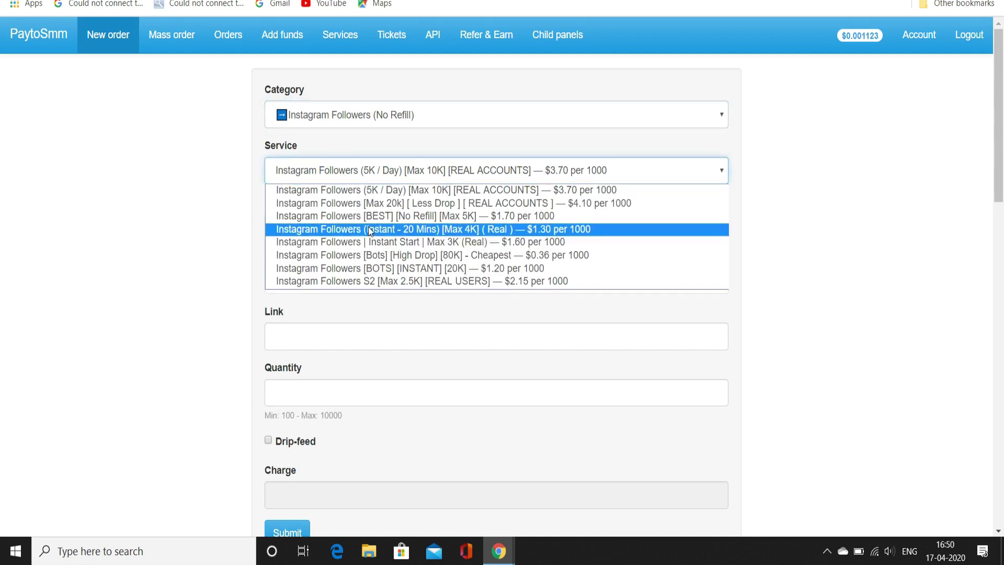
pyautogui.click(349, 214)
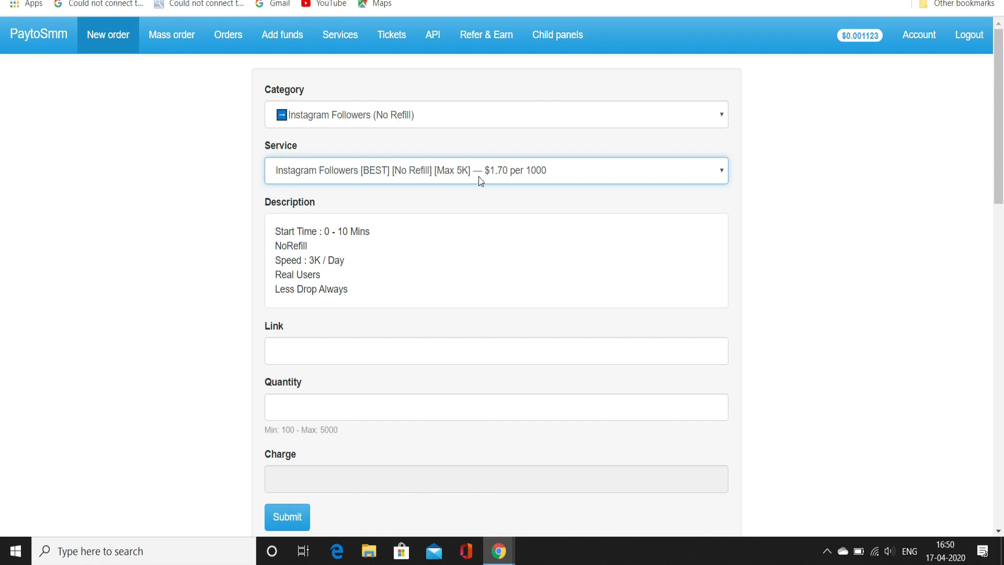
# Step: Change the category to Instagram Followers (Guaranteed) and review the description of its [Refill 30] service
pyautogui.click(452, 104)
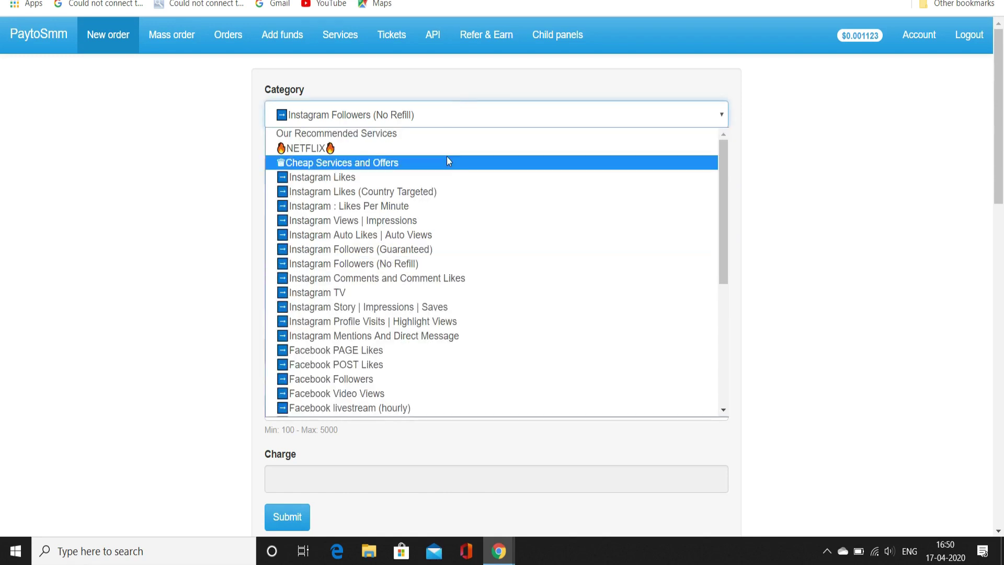
pyautogui.click(454, 244)
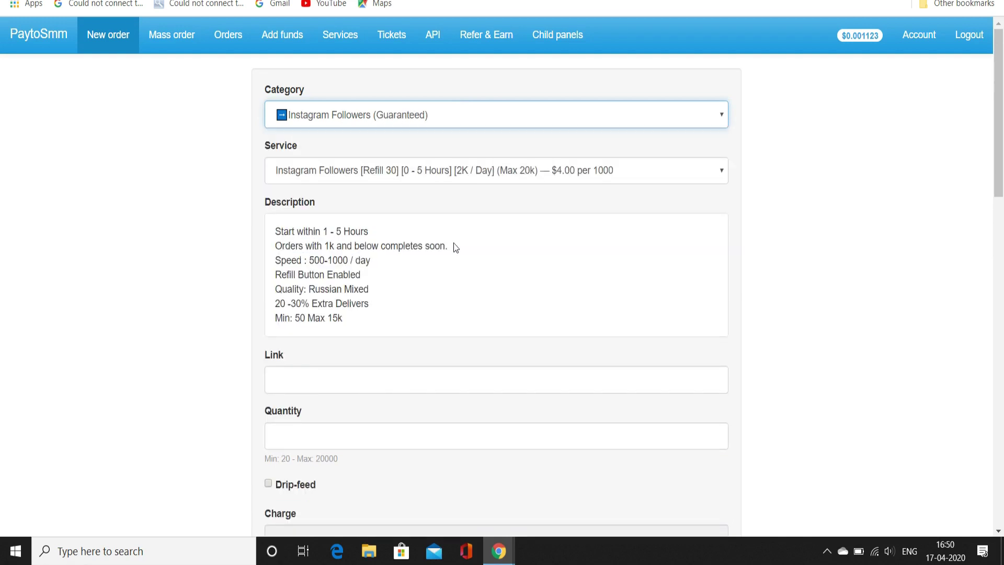
pyautogui.scroll(-3, 453, 243)
pyautogui.scroll(2, 453, 243)
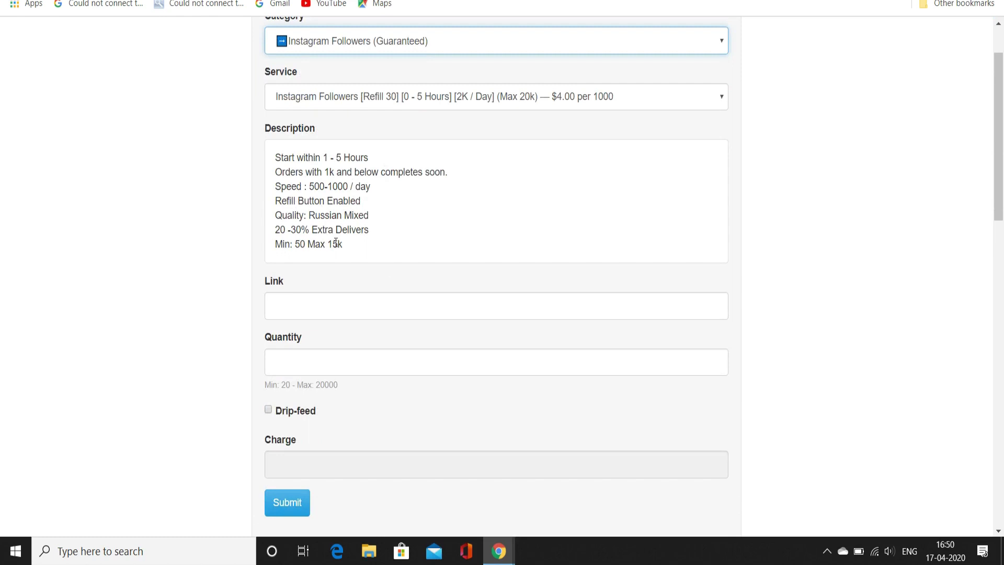
pyautogui.scroll(2, 401, 209)
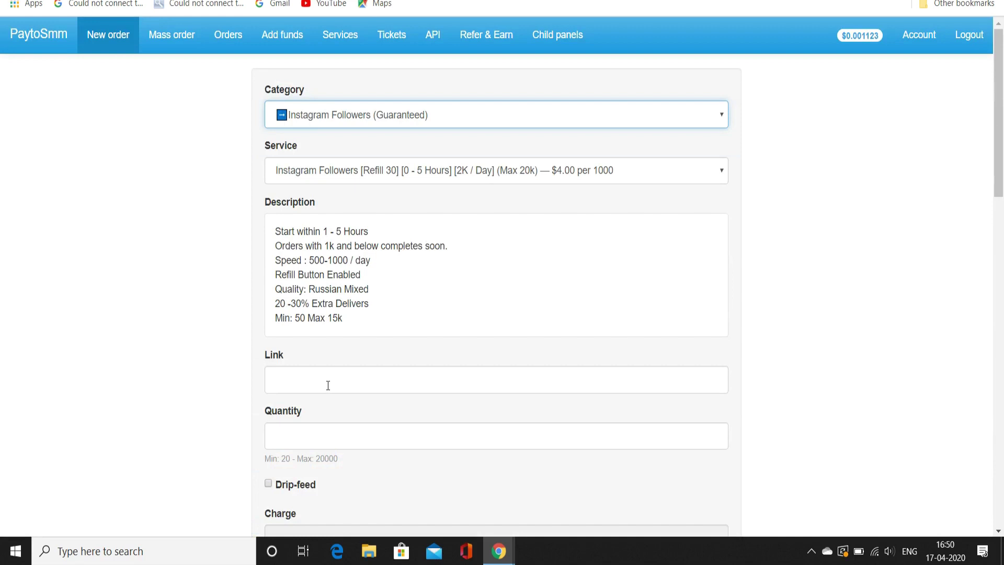
# Step: Fill in the order with the saved Instagram profile link and a quantity of 100, and check the charge
pyautogui.click(328, 385)
pyautogui.click(328, 413)
pyautogui.scroll(-3, 314, 244)
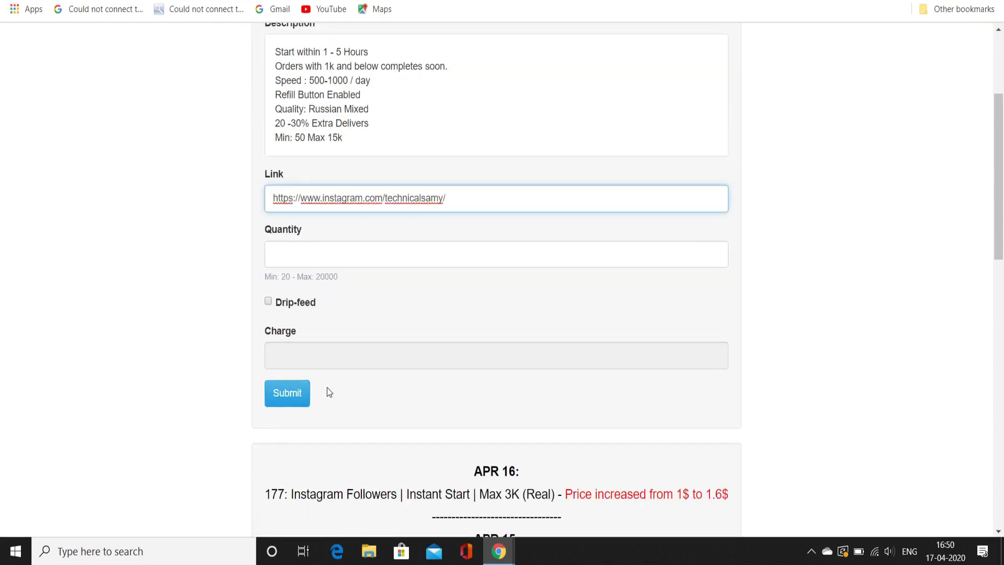
pyautogui.click(314, 244)
pyautogui.click(412, 290)
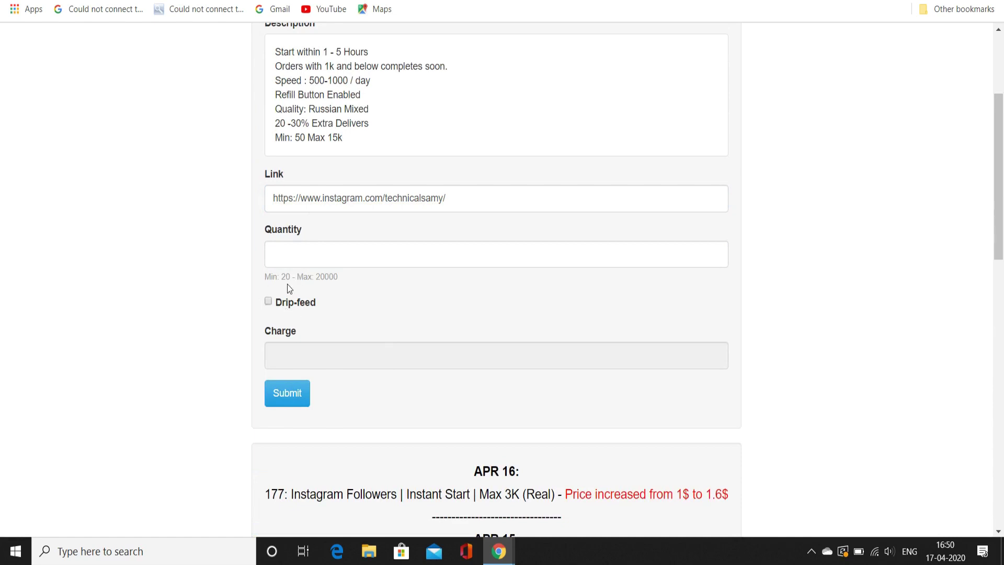
pyautogui.click(327, 260)
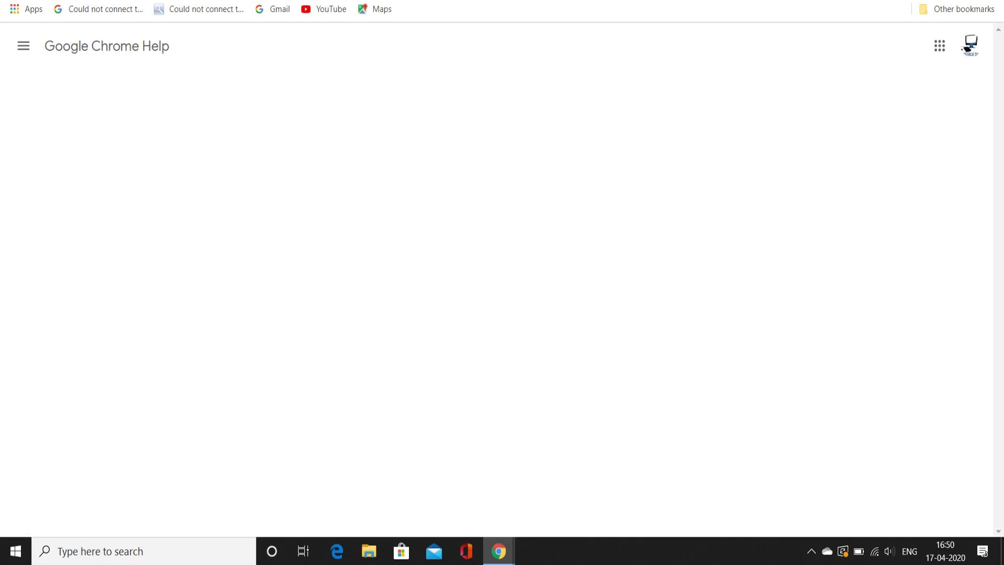
pyautogui.hotkey('ctrl', 'w')
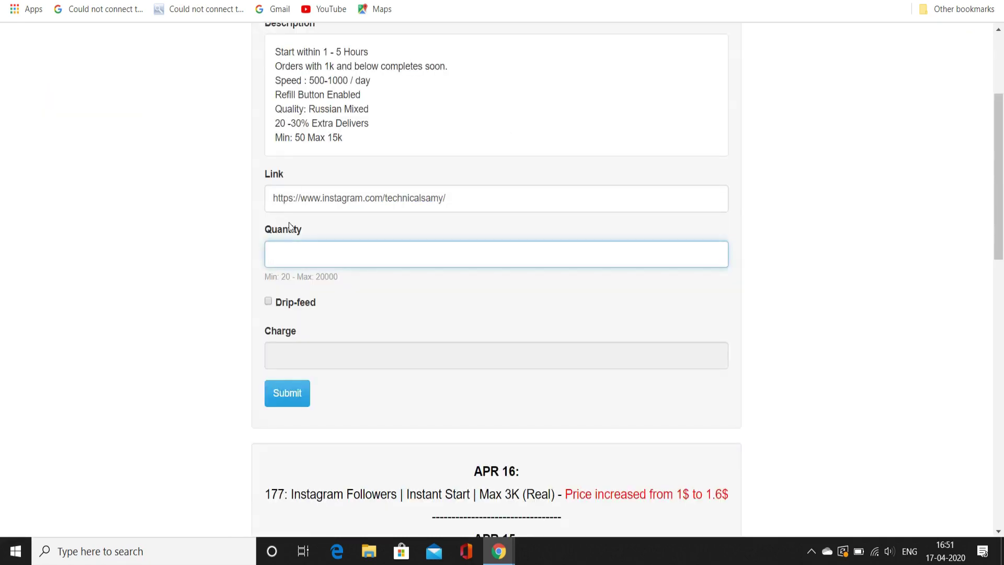
pyautogui.write('100')
pyautogui.click(306, 351)
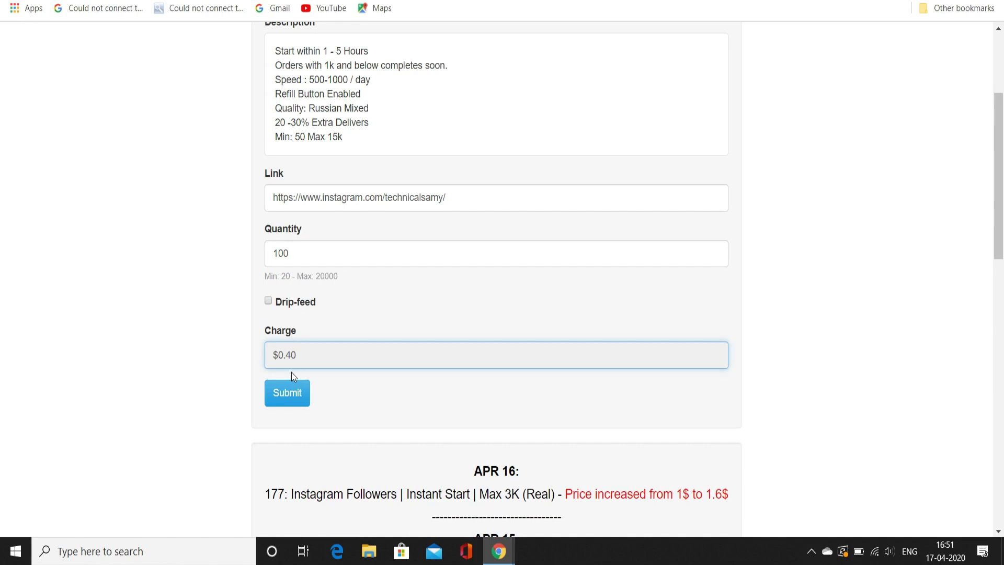
# Step: Change the order category to Twitch Followers
pyautogui.scroll(3, 291, 372)
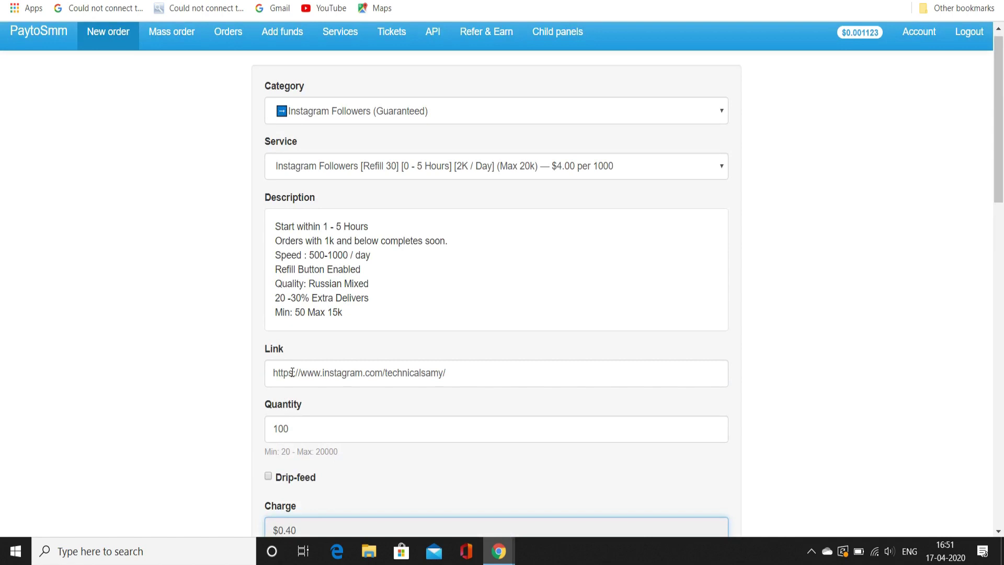
pyautogui.click(399, 116)
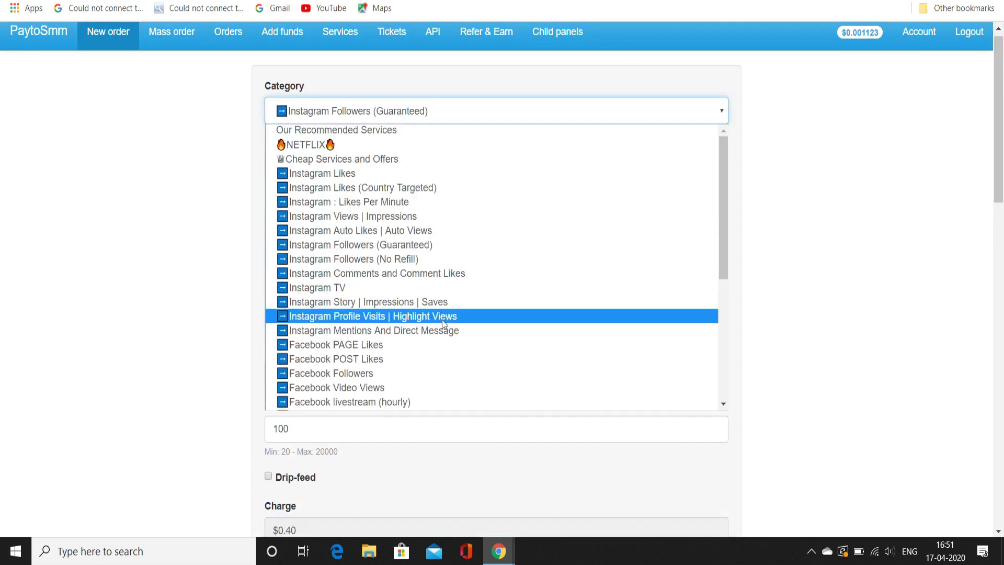
pyautogui.scroll(-5, 445, 333)
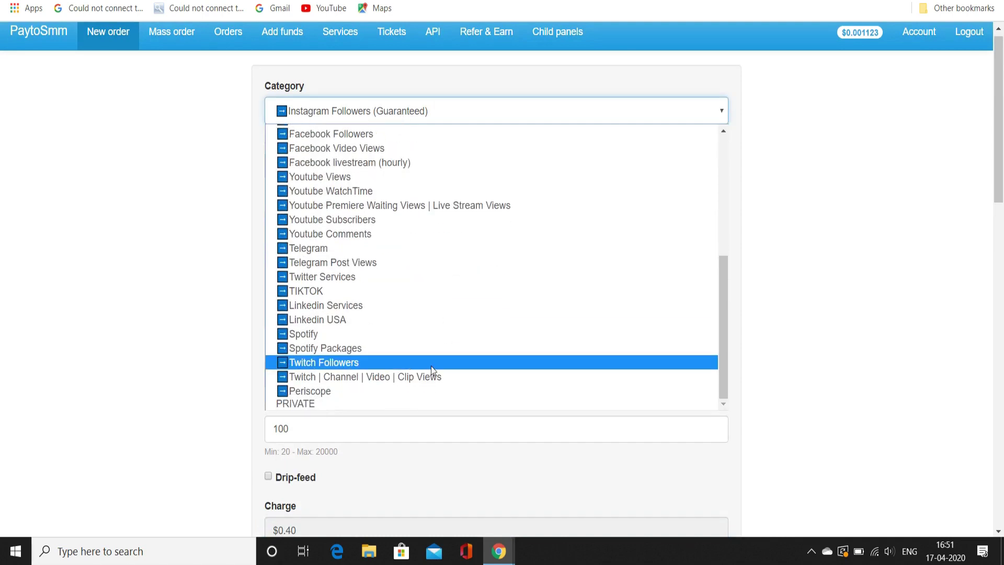
pyautogui.click(390, 365)
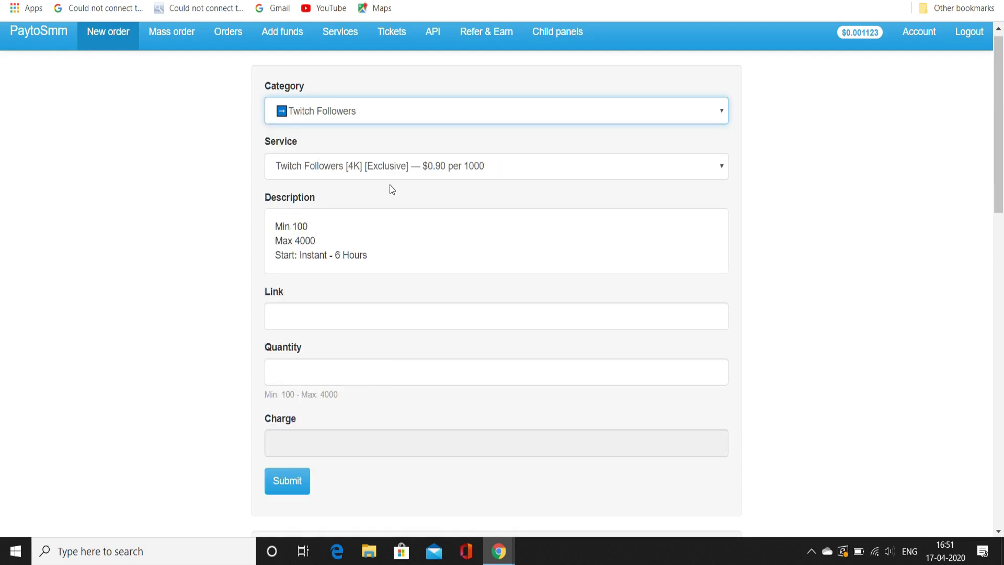
# Step: Change the category to TIKTOK, choose the Views [SUPER INSTANT] [SPEED 1M / HOUR] service, and look at the link and quantity fields
pyautogui.click(372, 115)
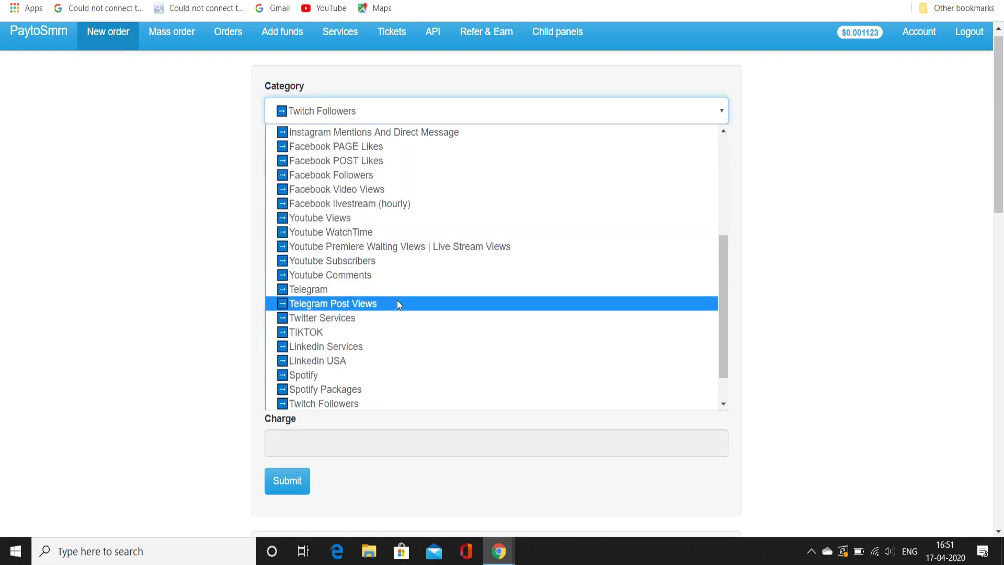
pyautogui.click(398, 332)
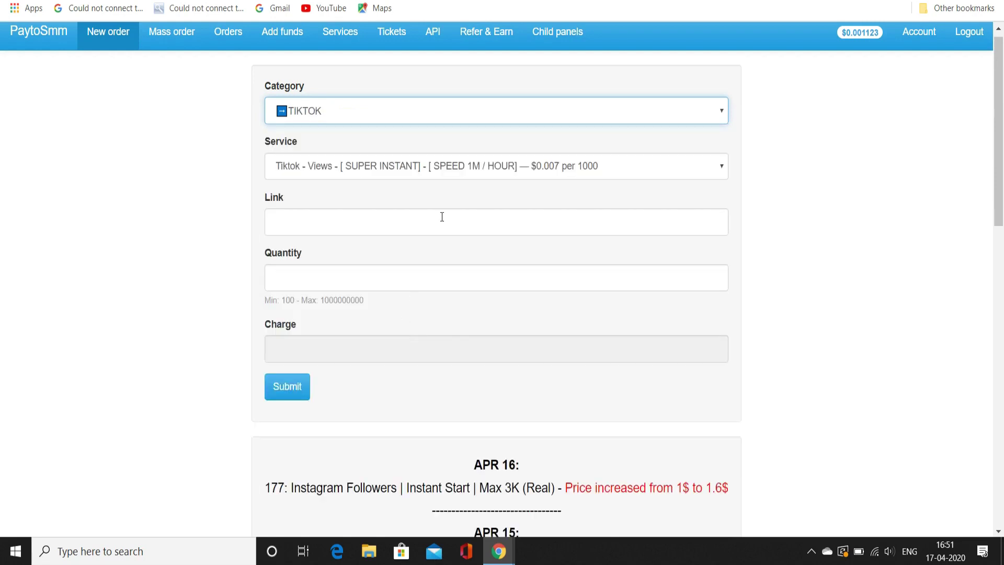
pyautogui.click(463, 170)
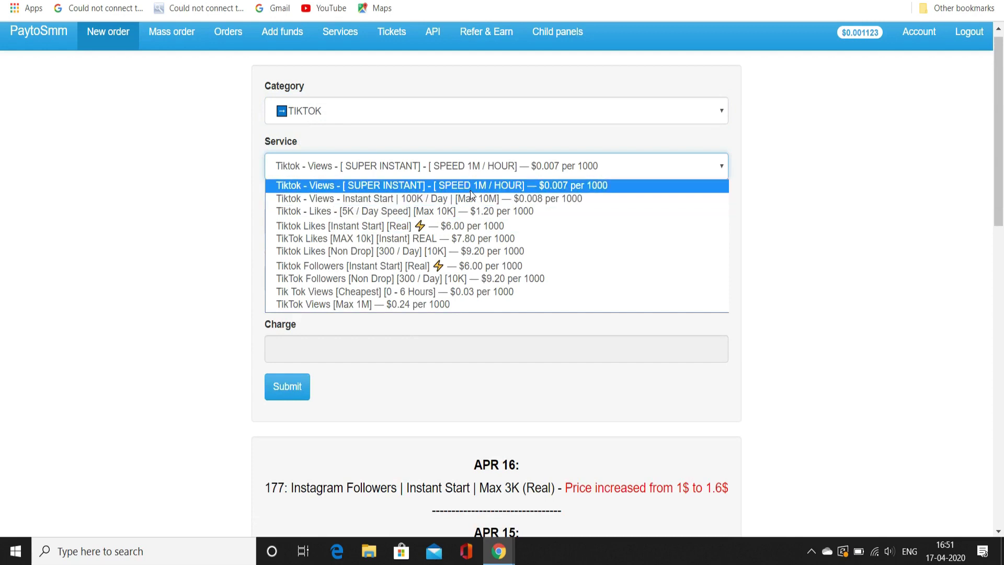
pyautogui.click(472, 186)
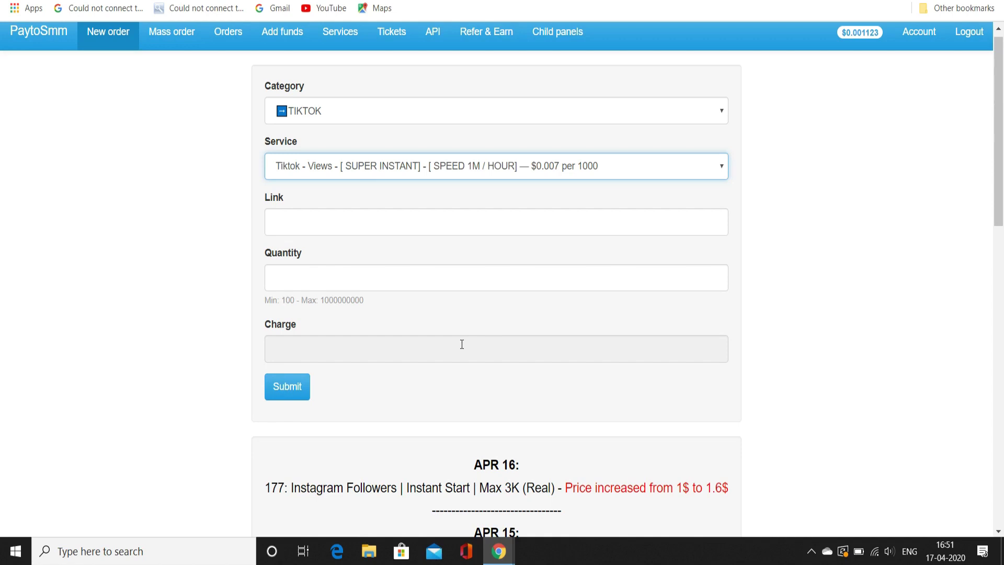
pyautogui.click(382, 283)
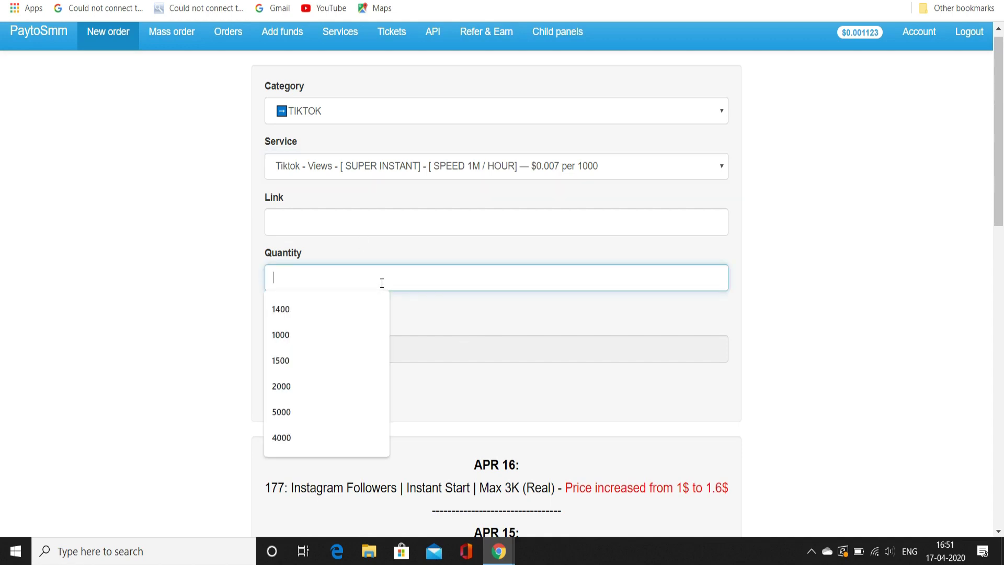
pyautogui.click(369, 228)
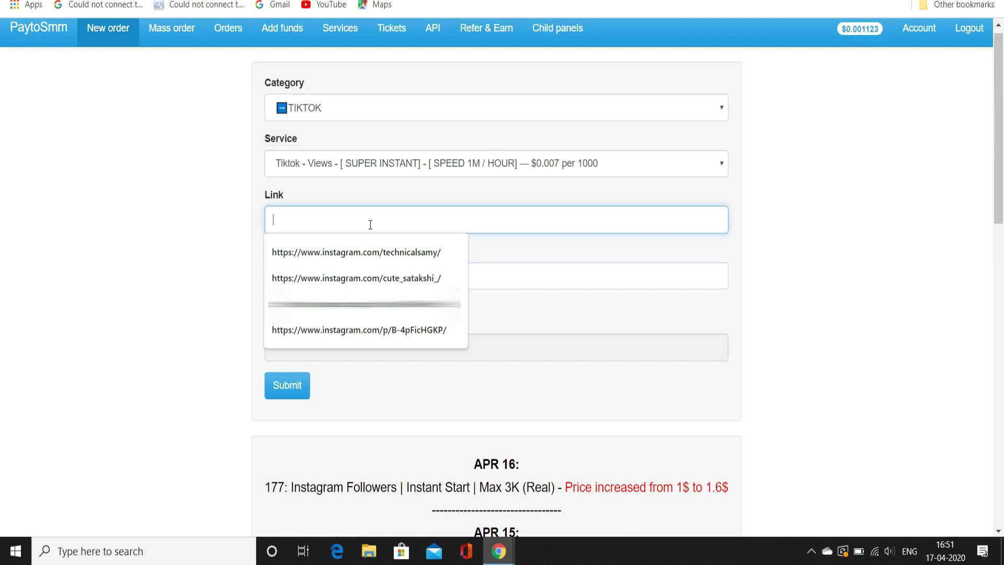
pyautogui.click(108, 176)
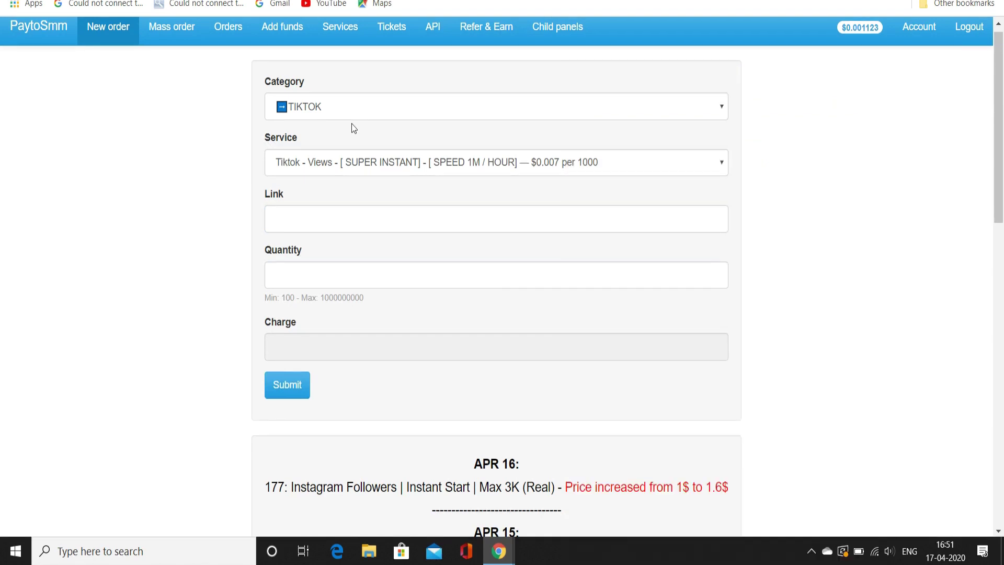
# Step: View the order history and the Add funds page, and return to the New order form
pyautogui.scroll(1, 285, 117)
pyautogui.click(228, 45)
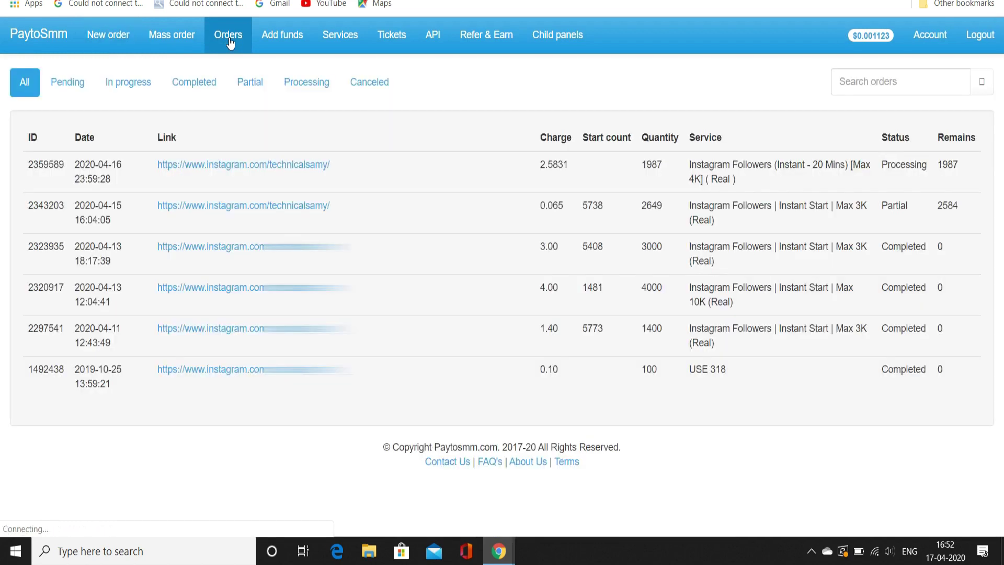
pyautogui.click(278, 42)
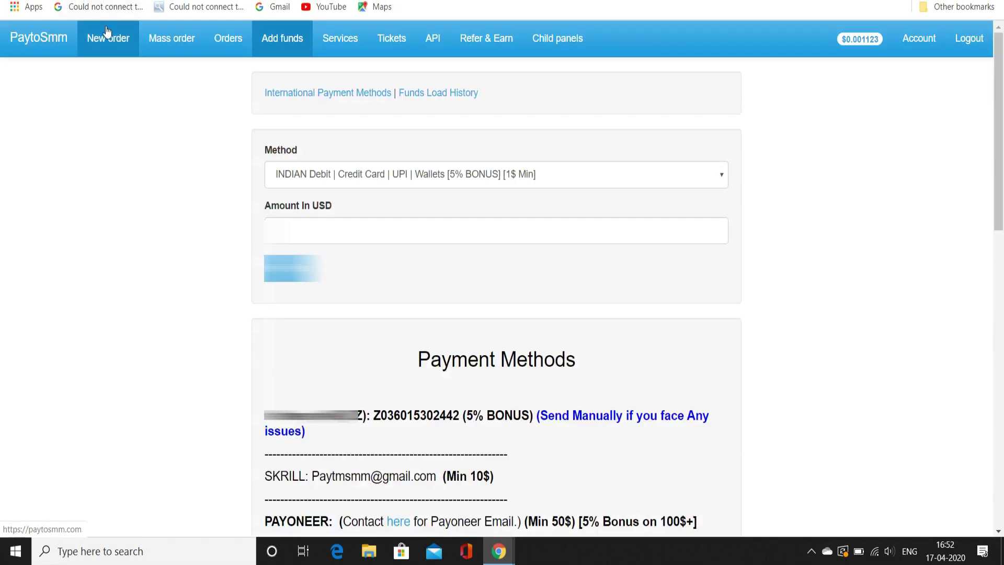
pyautogui.click(107, 37)
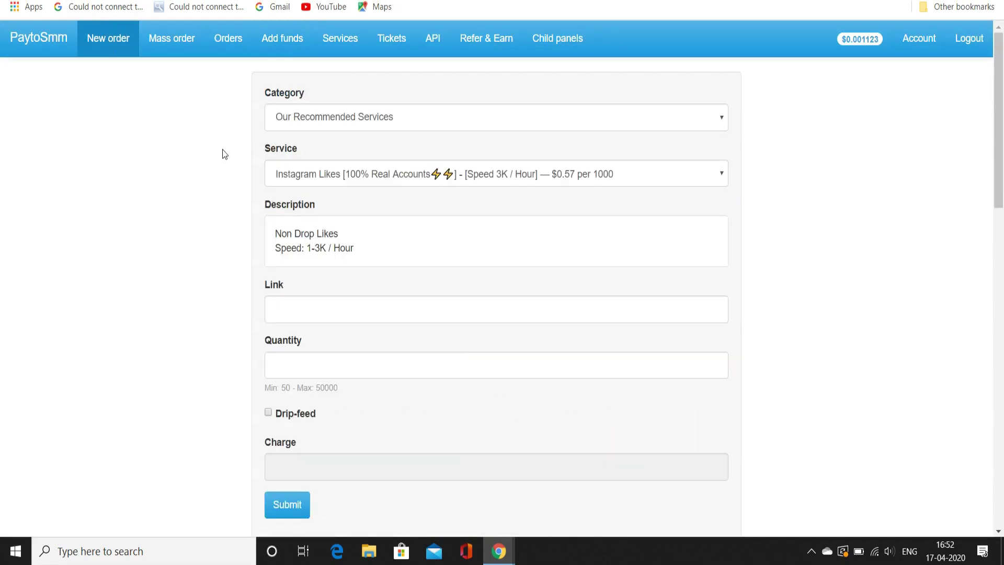
# Step: Open the Add funds page and select the INDIAN Debit | Credit Card | UPI | Wallets payment method
pyautogui.click(275, 46)
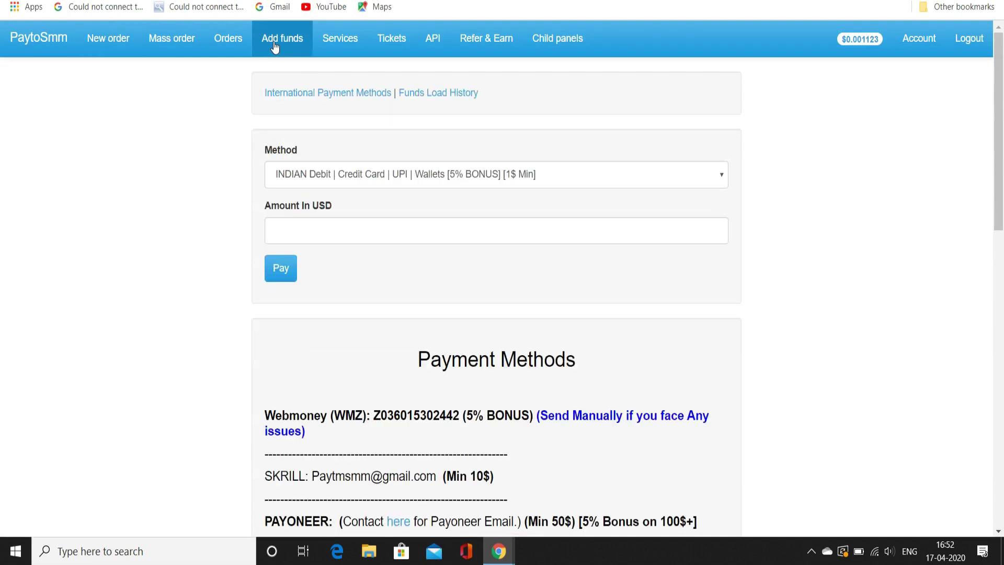
pyautogui.click(400, 176)
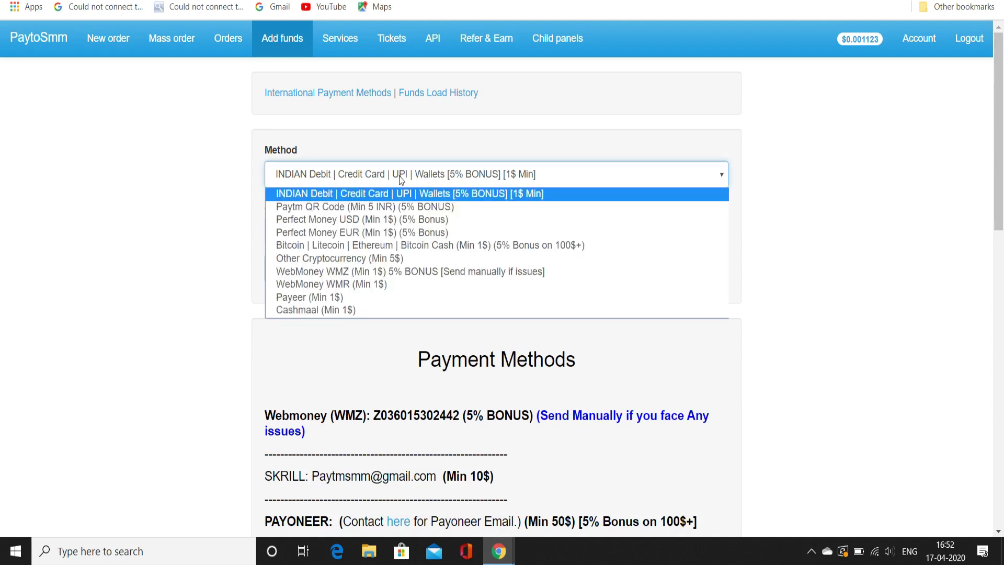
pyautogui.click(379, 196)
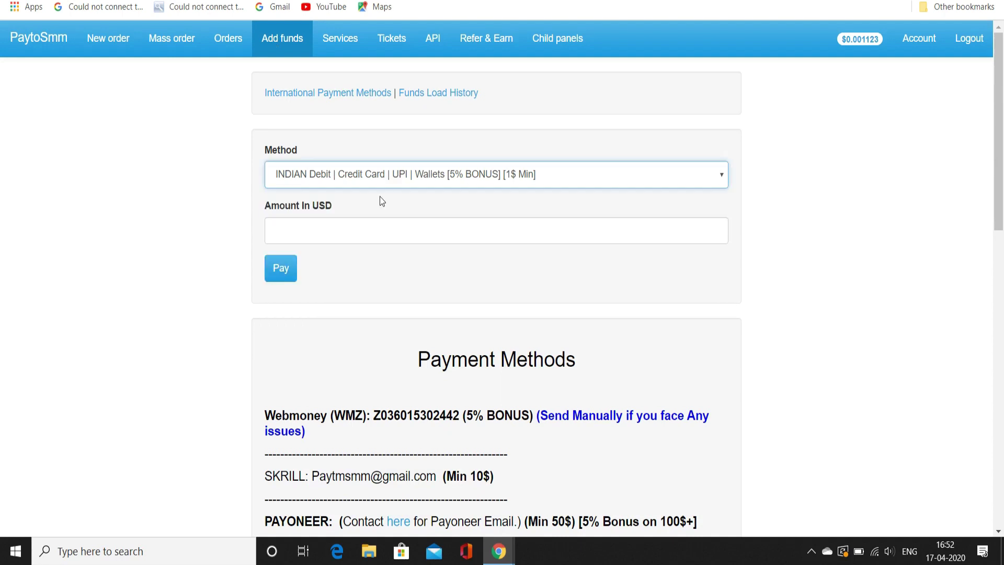
# Step: Examine the payment method details and the history of loaded funds on the Add funds page
pyautogui.click(379, 226)
pyautogui.scroll(-10, 379, 227)
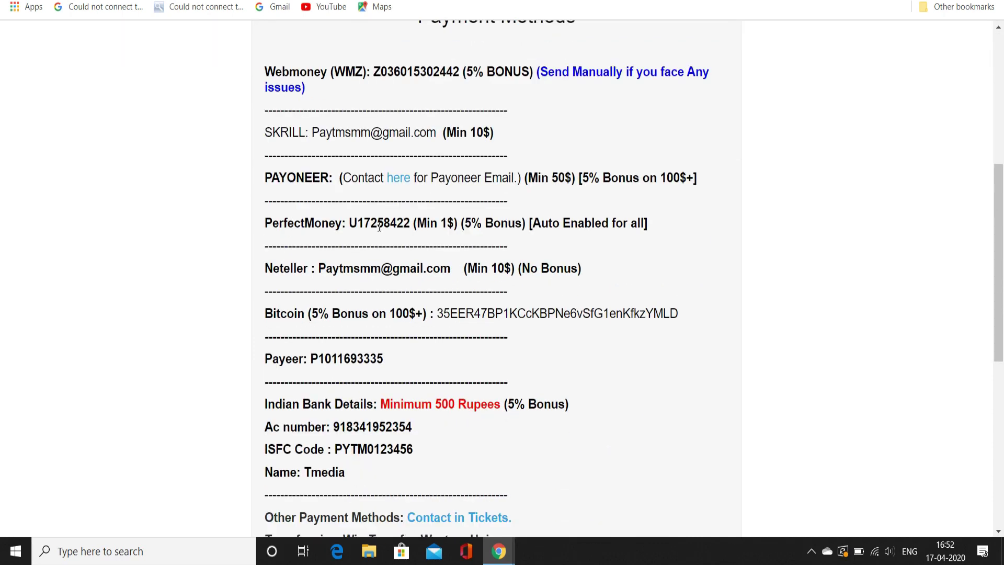
pyautogui.scroll(-3, 380, 231)
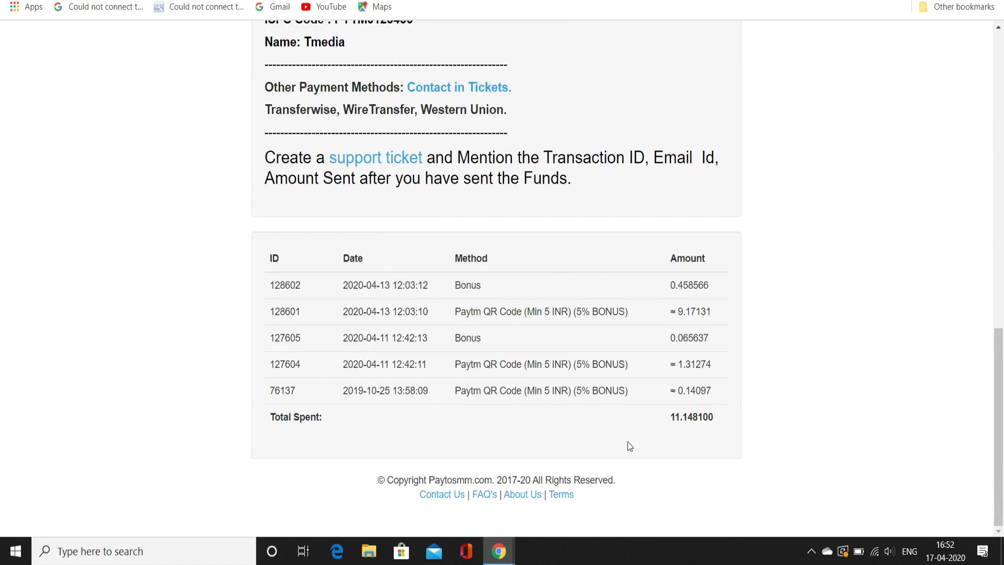
# Step: Choose the Paytm QR Code (Min 5 INR) (5% BONUS) payment method and view its instructions and QR codes
pyautogui.scroll(15, 628, 442)
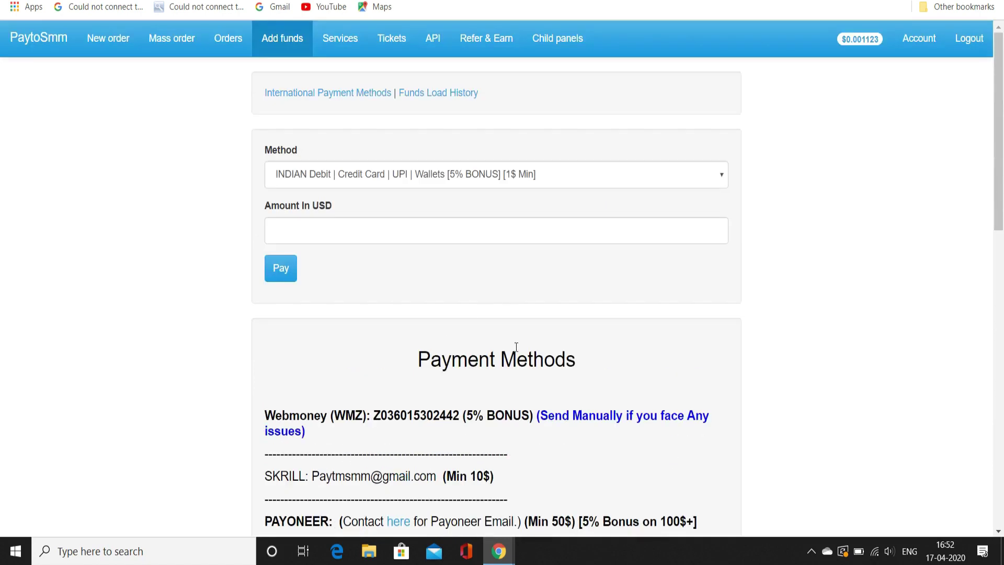
pyautogui.click(433, 183)
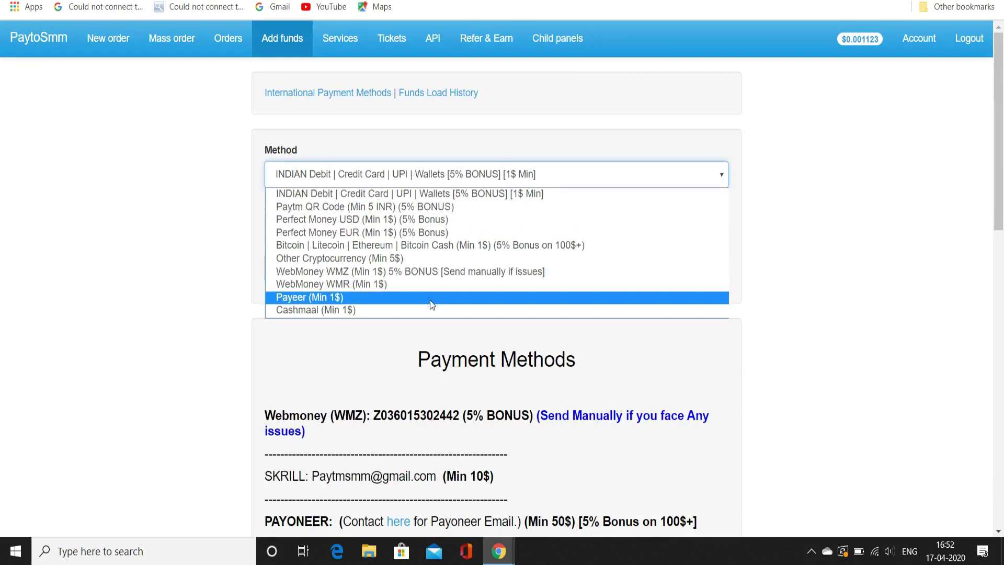
pyautogui.click(427, 209)
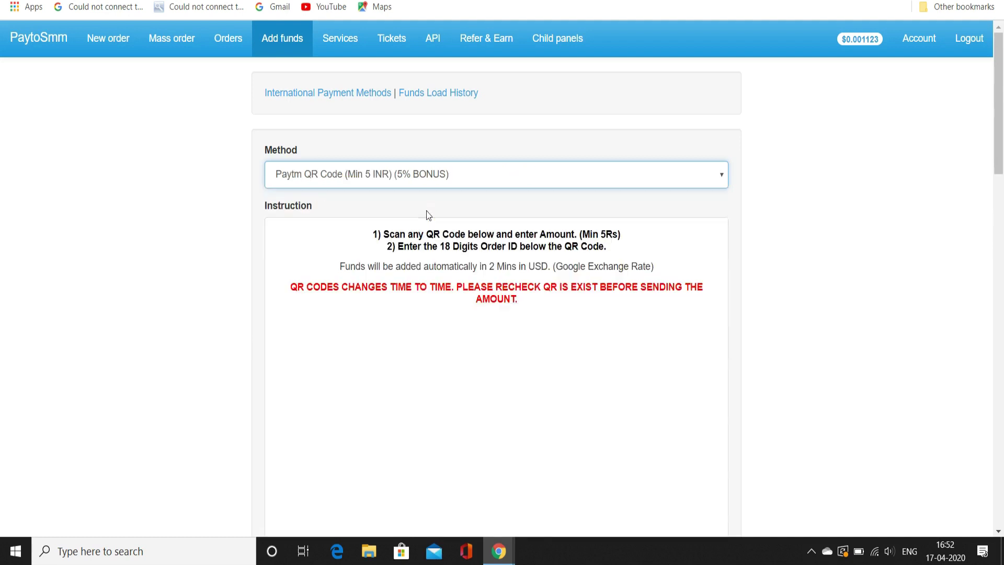
pyautogui.scroll(-3, 484, 341)
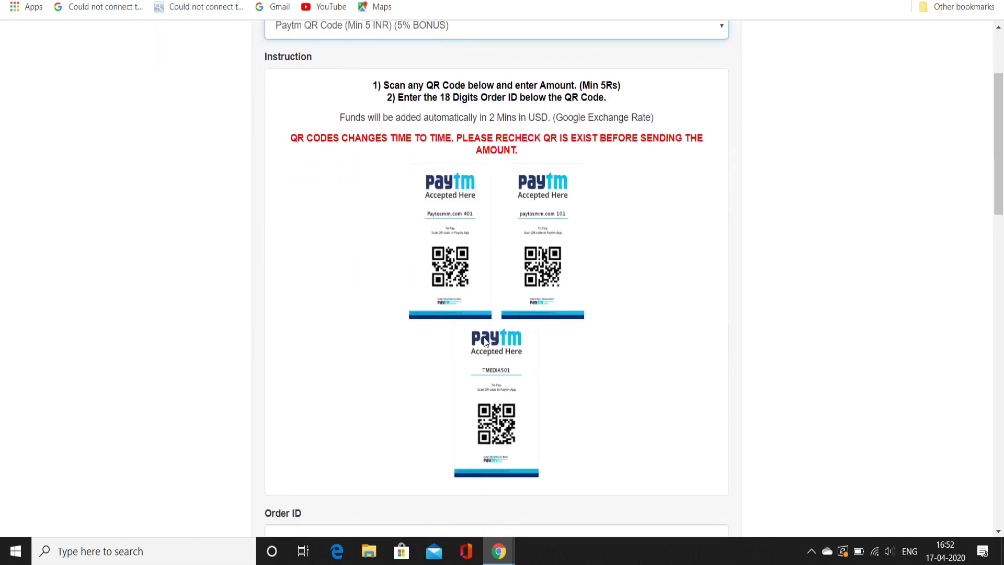
pyautogui.scroll(-3, 485, 341)
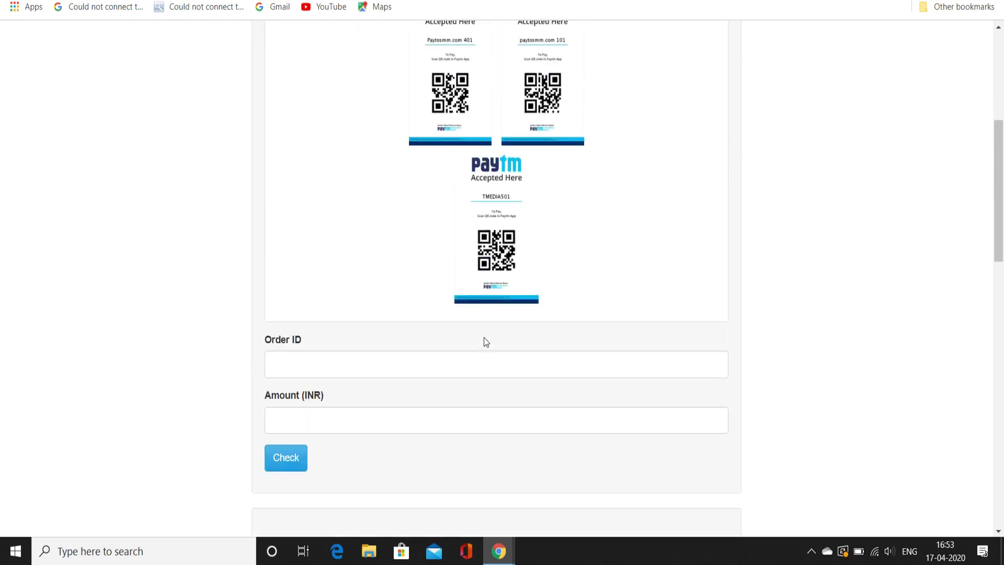
# Step: Look at the Order ID and Amount (INR) fields without filling them in, and return to the New order form
pyautogui.click(377, 366)
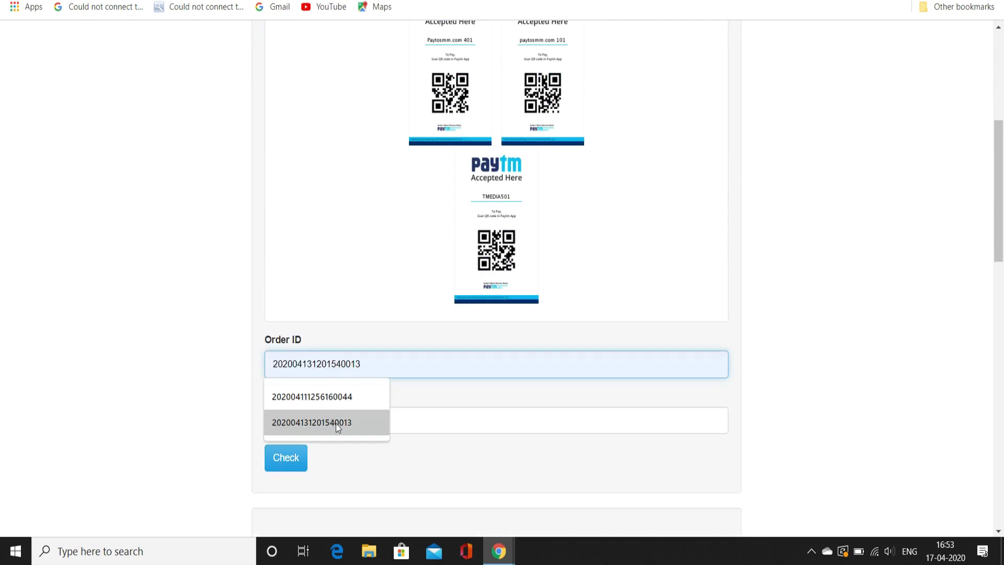
pyautogui.click(437, 415)
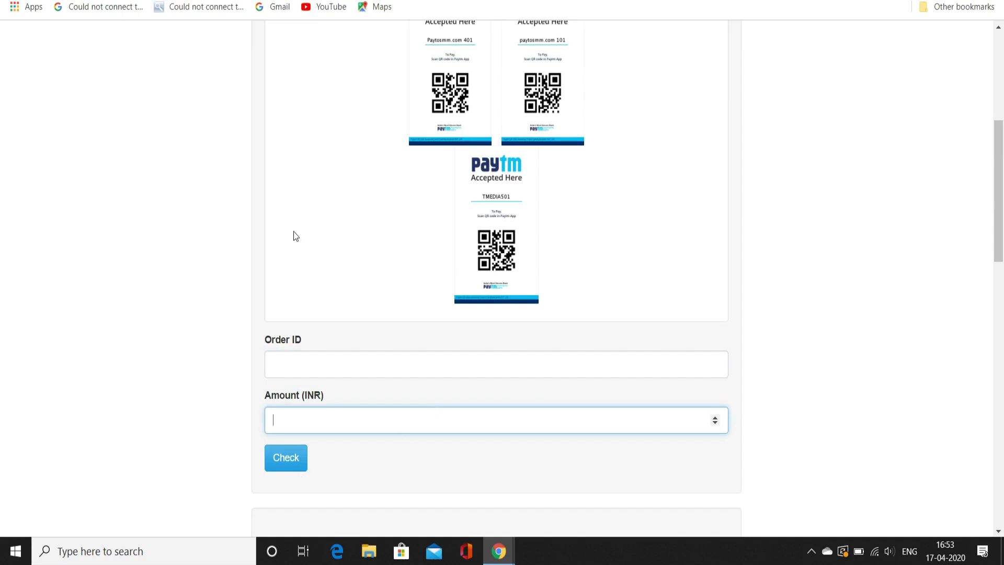
pyautogui.scroll(6, 293, 231)
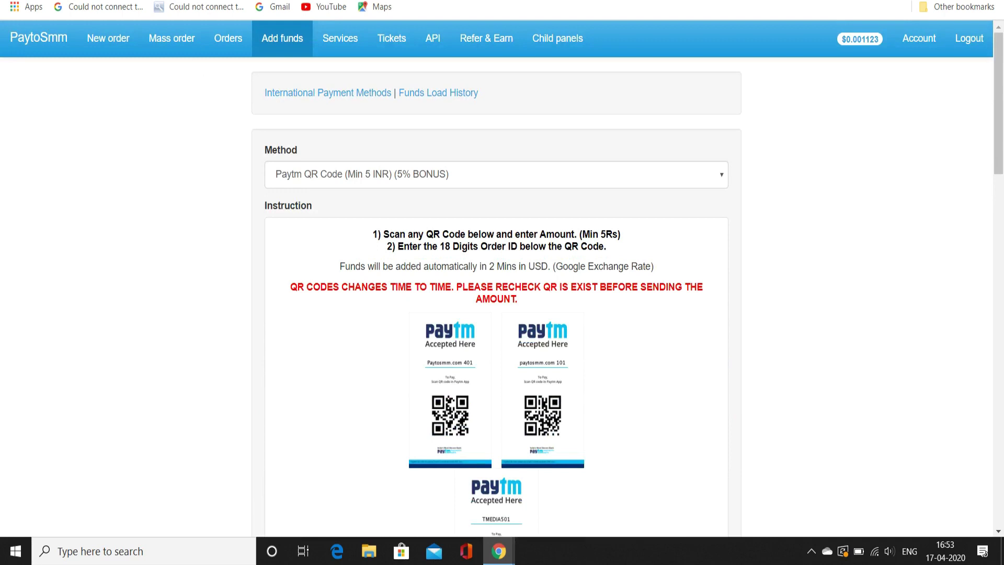
pyautogui.click(116, 42)
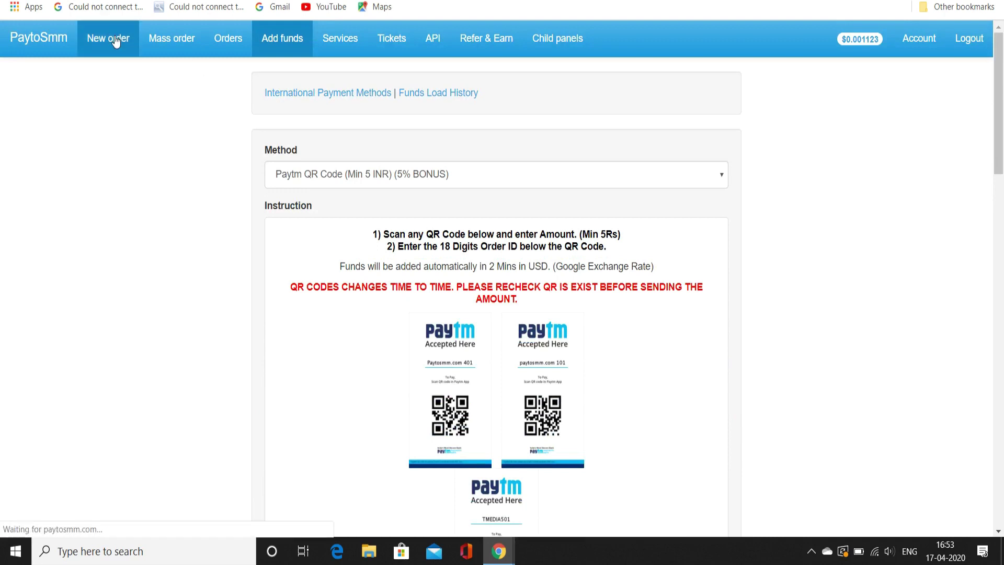